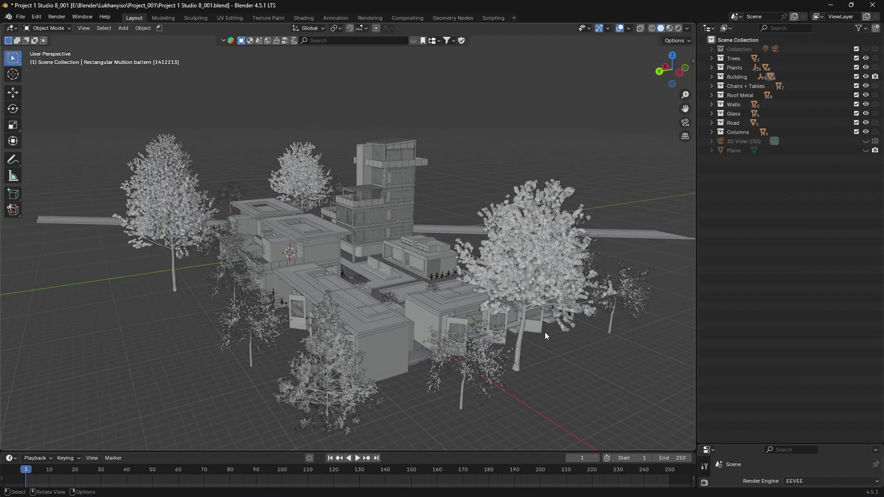
- Examine the whole building complex with its trees and road from all sides and from above
{"action": "middle_click_drag", "start_coordinate": [546, 332], "coordinate": [560, 330]}
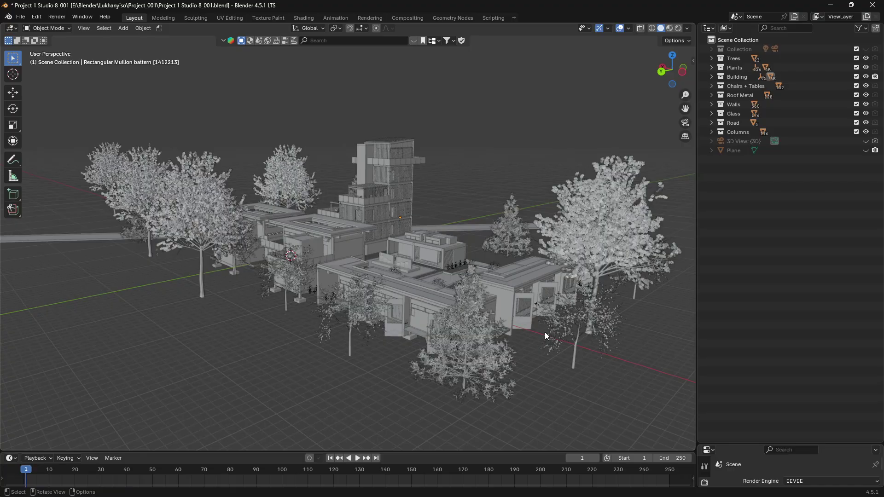
{"action": "middle_click_drag", "start_coordinate": [546, 332], "coordinate": [516, 335], "text": "shift"}
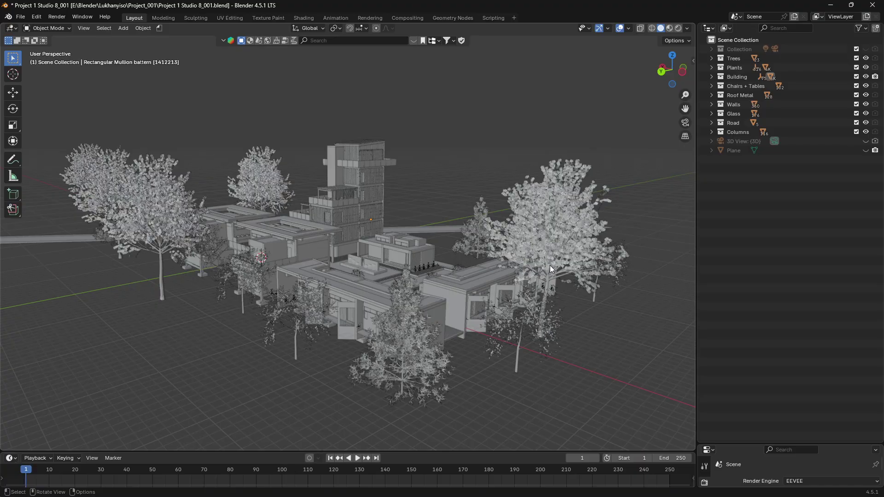
{"action": "middle_click_drag", "start_coordinate": [566, 307], "coordinate": [363, 330]}
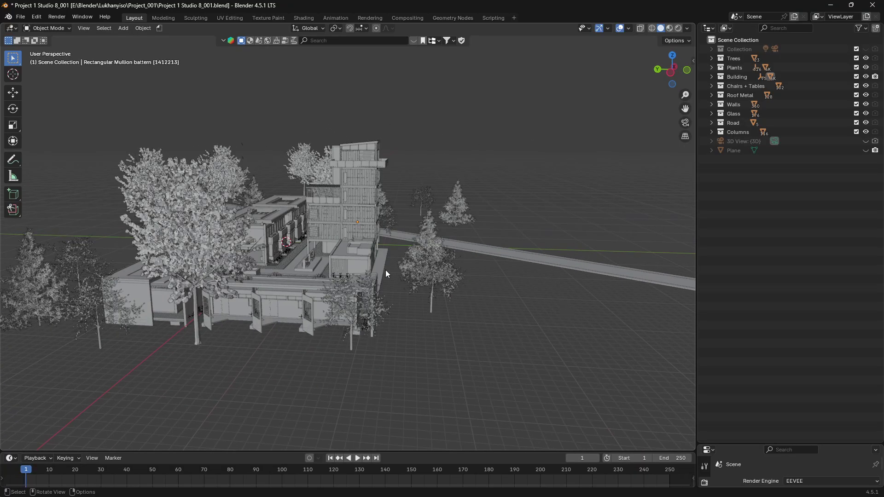
{"action": "middle_click_drag", "start_coordinate": [386, 270], "coordinate": [463, 271]}
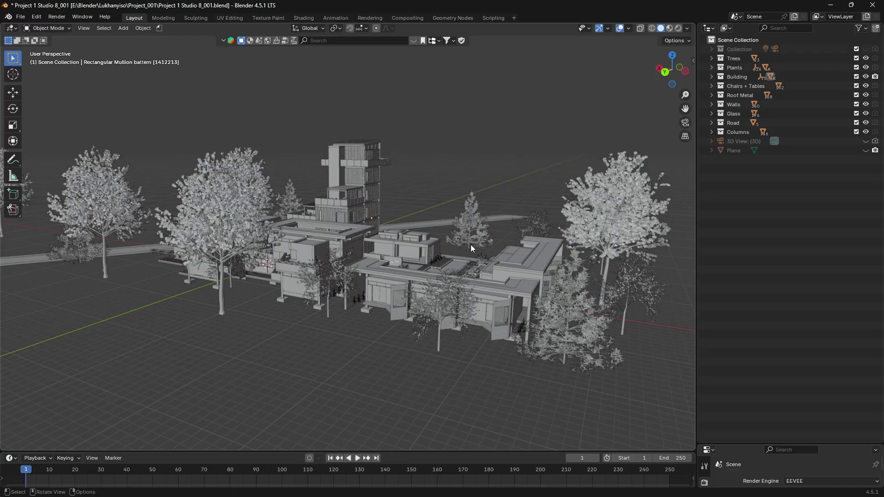
{"action": "middle_click_drag", "start_coordinate": [480, 258], "coordinate": [480, 258]}
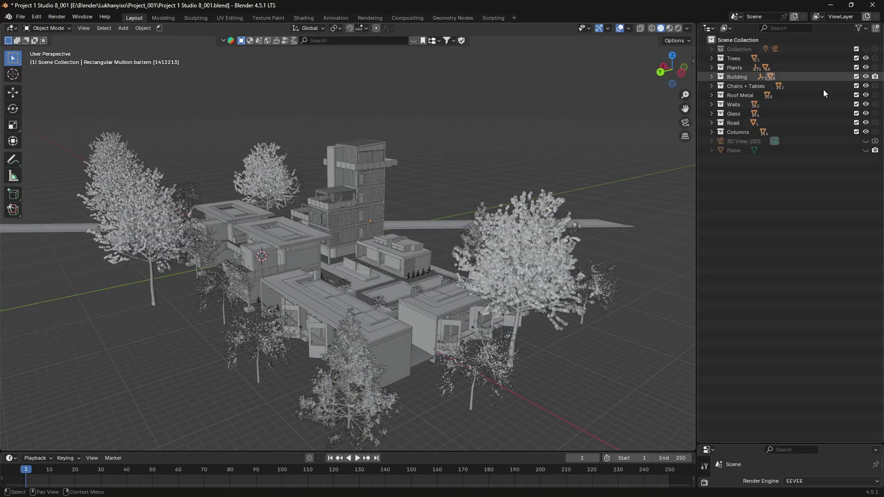
{"action": "middle_click_drag", "start_coordinate": [391, 290], "coordinate": [391, 290]}
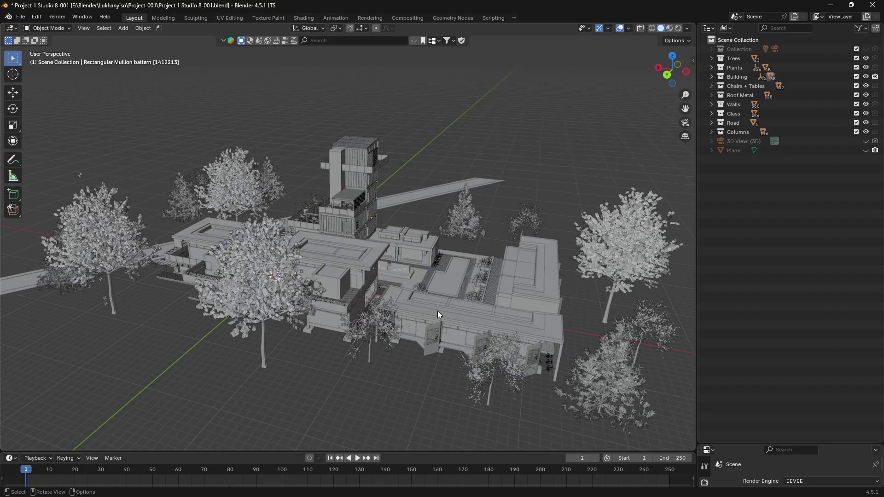
{"action": "middle_click_drag", "start_coordinate": [485, 316], "coordinate": [503, 295]}
{"action": "middle_click_drag", "start_coordinate": [433, 307], "coordinate": [432, 307]}
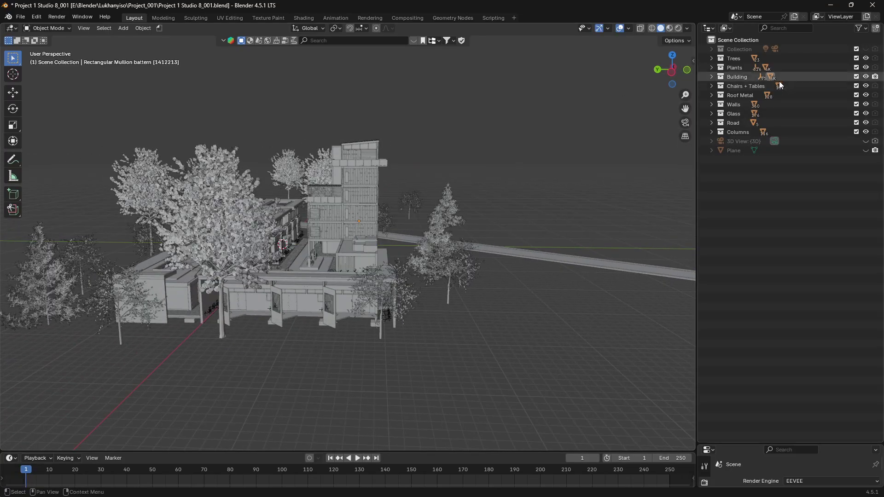
{"action": "middle_click_drag", "start_coordinate": [482, 294], "coordinate": [482, 293]}
{"action": "scroll", "coordinate": [482, 294], "scroll_direction": "up", "scroll_amount": 3}
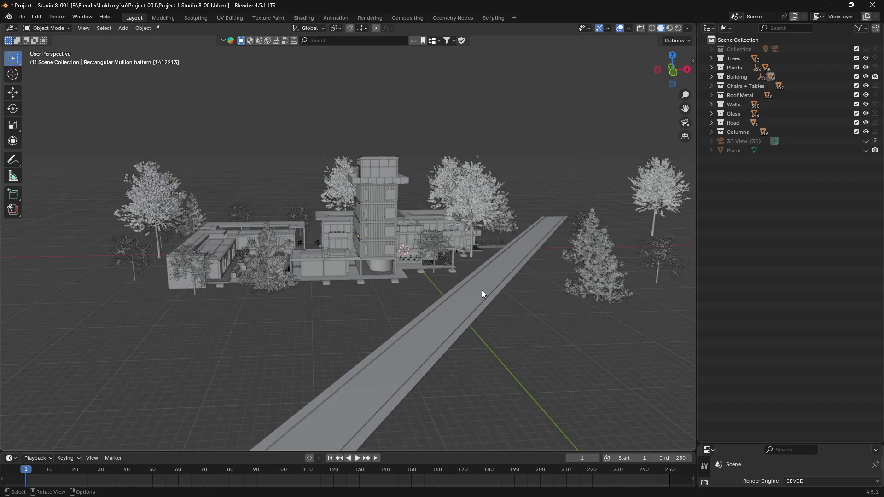
{"action": "middle_click_drag", "start_coordinate": [482, 290], "coordinate": [431, 315]}
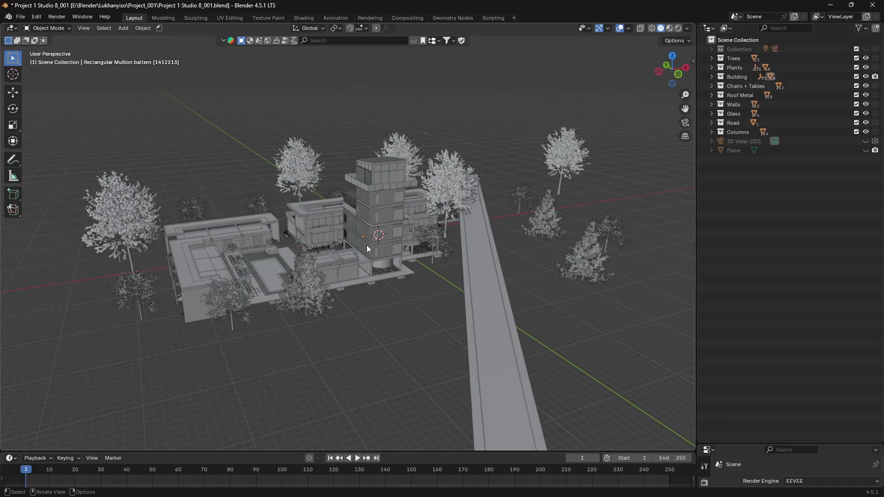
{"action": "middle_click_drag", "start_coordinate": [355, 249], "coordinate": [360, 280]}
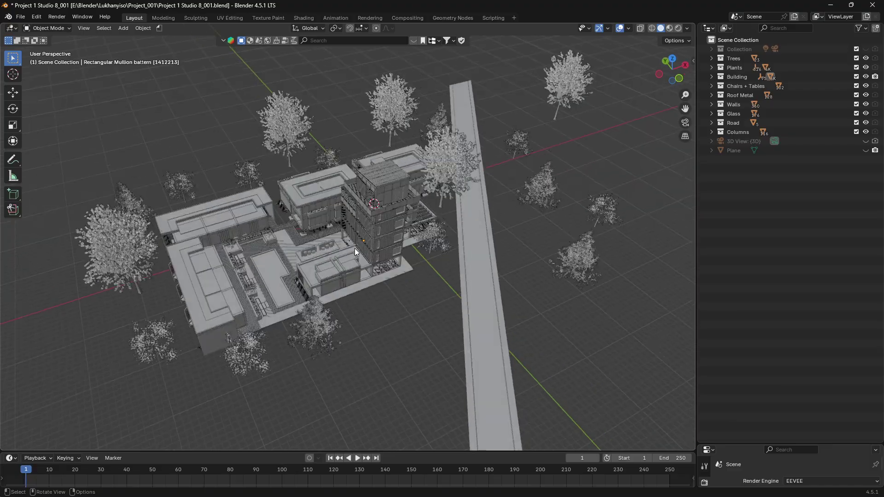
{"action": "middle_click_drag", "start_coordinate": [355, 249], "coordinate": [430, 243]}
{"action": "scroll", "coordinate": [311, 272], "scroll_direction": "up", "scroll_amount": 3}
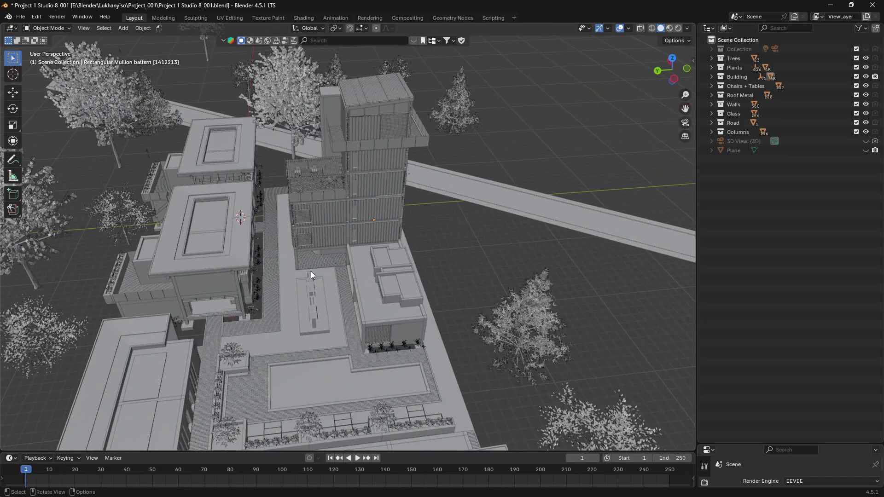
- Select individual slats of the pergola on the tower's terrace one after another to inspect them as separate objects
{"action": "middle_click_drag", "start_coordinate": [311, 272], "coordinate": [281, 268]}
{"action": "mouse_move", "coordinate": [371, 241]}
{"action": "middle_mouse_down", "text": "shift"}
{"action": "mouse_move", "coordinate": [390, 252]}
{"action": "mouse_move", "coordinate": [362, 161]}
{"action": "mouse_move", "coordinate": [362, 247]}
{"action": "middle_mouse_up", "text": "shift"}
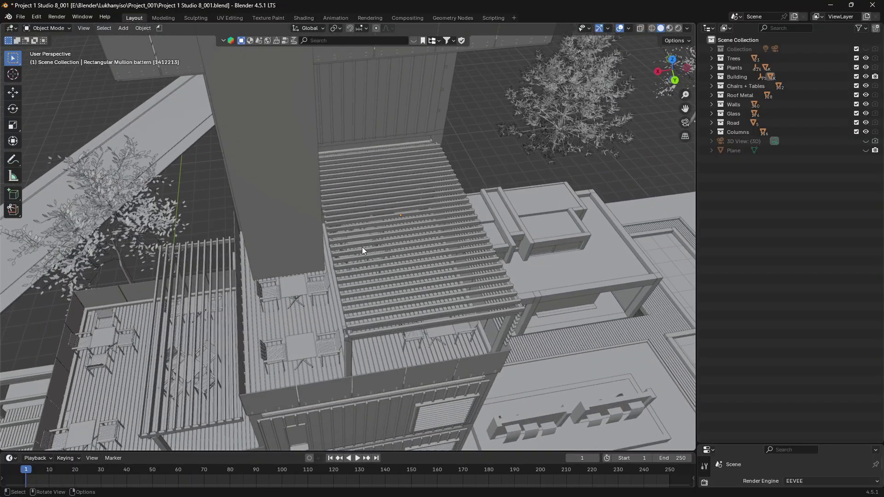
{"action": "left_click", "coordinate": [390, 327]}
{"action": "left_click", "coordinate": [388, 314]}
{"action": "left_click", "coordinate": [389, 299]}
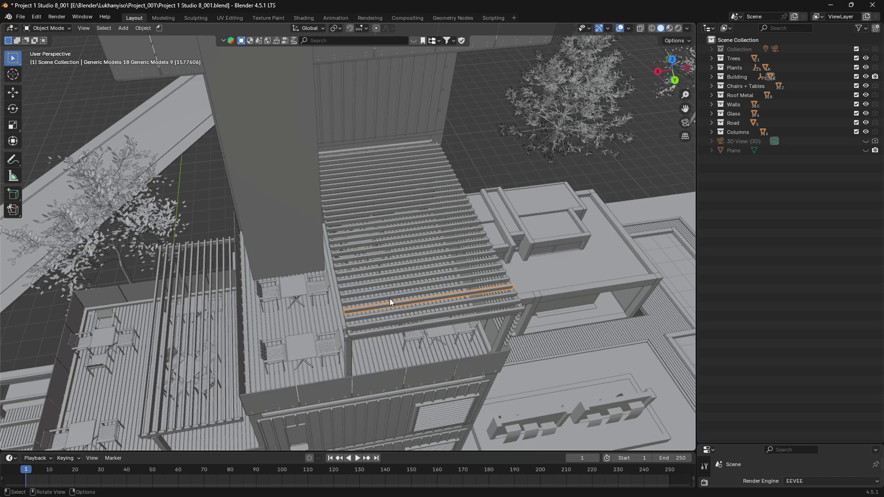
{"action": "left_click", "coordinate": [390, 295]}
{"action": "left_click", "coordinate": [391, 289]}
{"action": "left_click", "coordinate": [399, 282]}
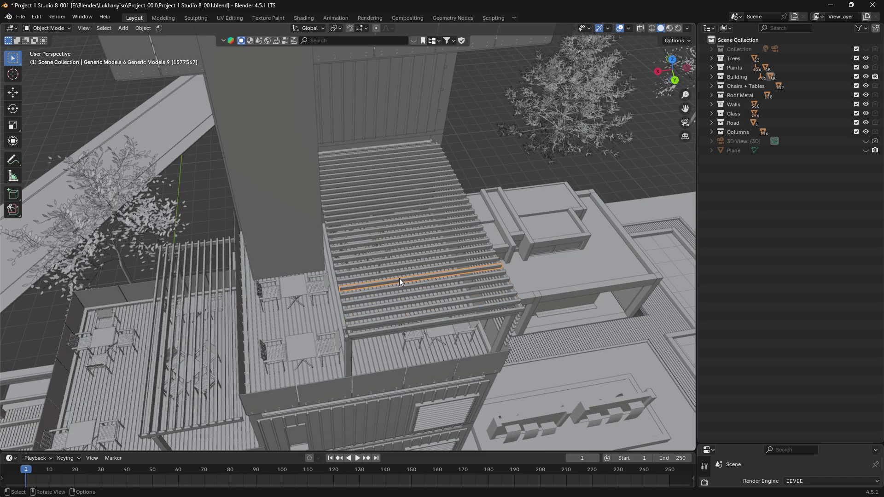
{"action": "left_click", "coordinate": [414, 268]}
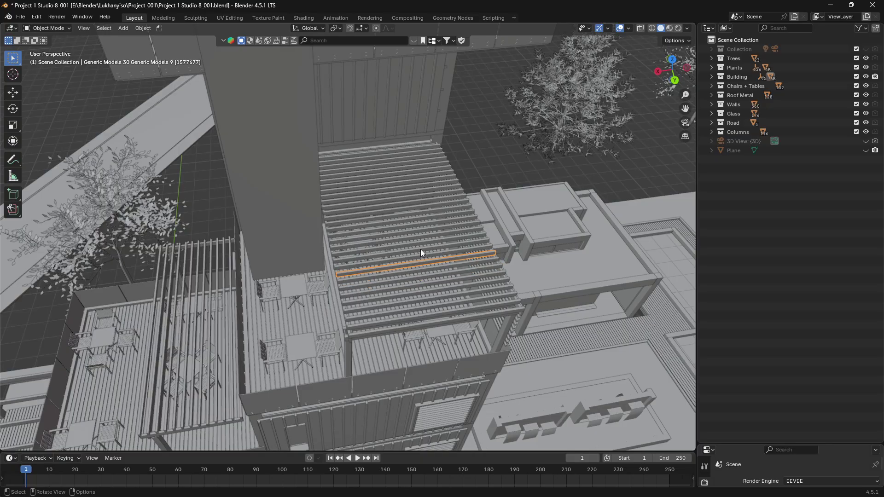
{"action": "left_click", "coordinate": [421, 250]}
{"action": "middle_click_drag", "start_coordinate": [430, 285], "coordinate": [430, 280]}
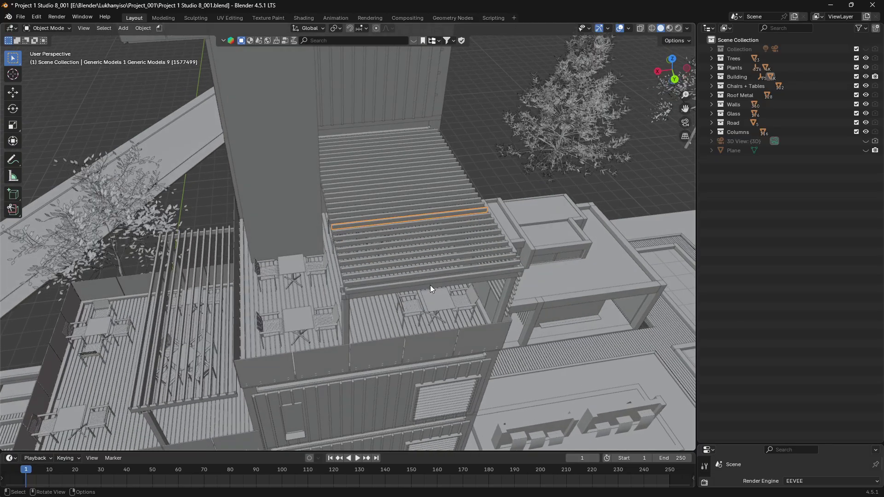
{"action": "left_click", "coordinate": [407, 280]}
{"action": "left_click", "coordinate": [402, 266]}
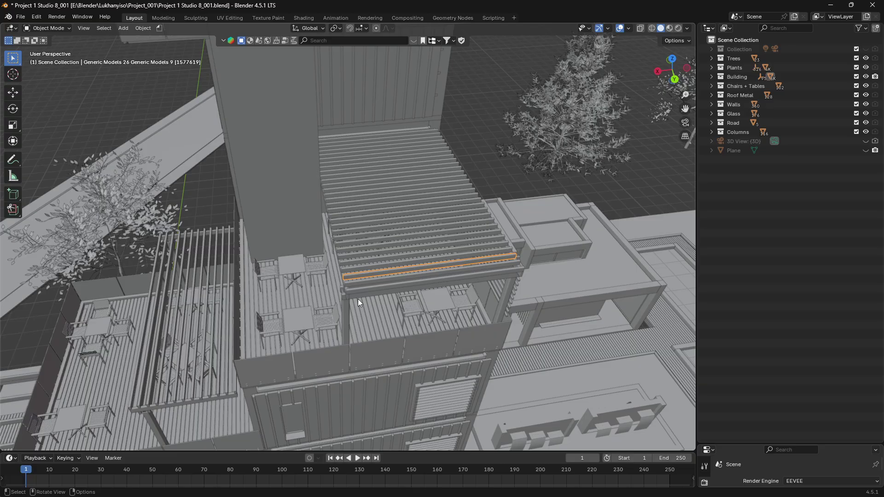
- Select individual garden chairs on the tower's terrace, and hide the Chairs + Tables collection in the viewport
{"action": "left_click", "coordinate": [325, 324]}
{"action": "left_click", "coordinate": [265, 324]}
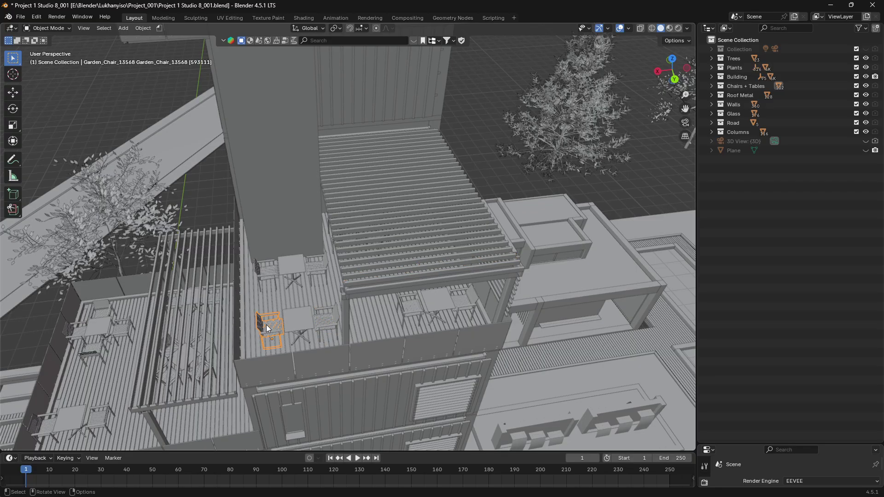
{"action": "left_click", "coordinate": [269, 271]}
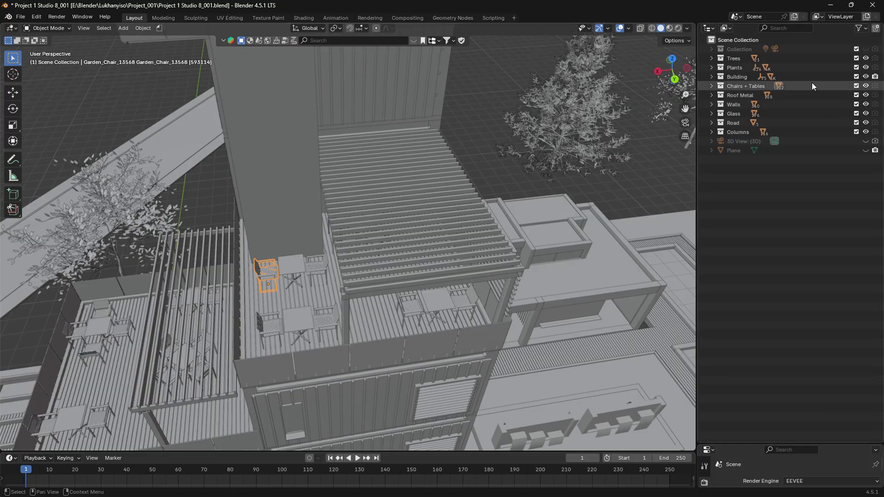
{"action": "left_click", "coordinate": [866, 86]}
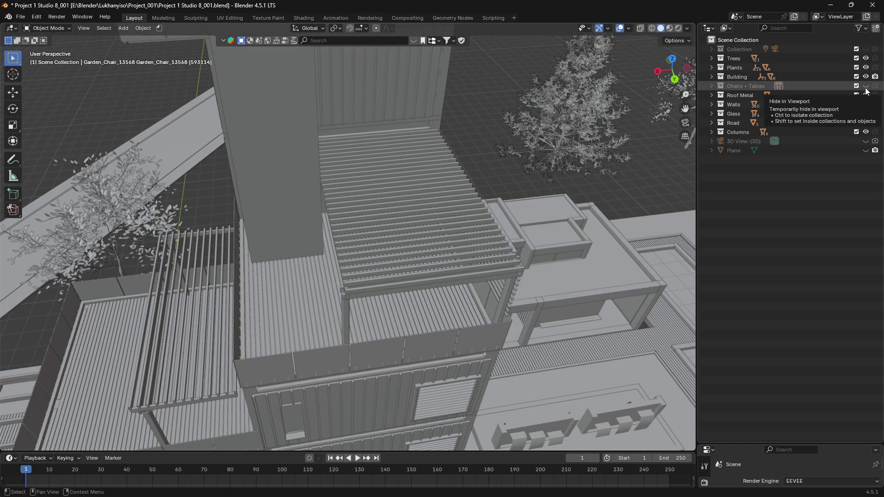
- Toggle the Roof Metal collection's viewport visibility off and on, and hide the Walls, Glass and Road collections
{"action": "left_click", "coordinate": [867, 96]}
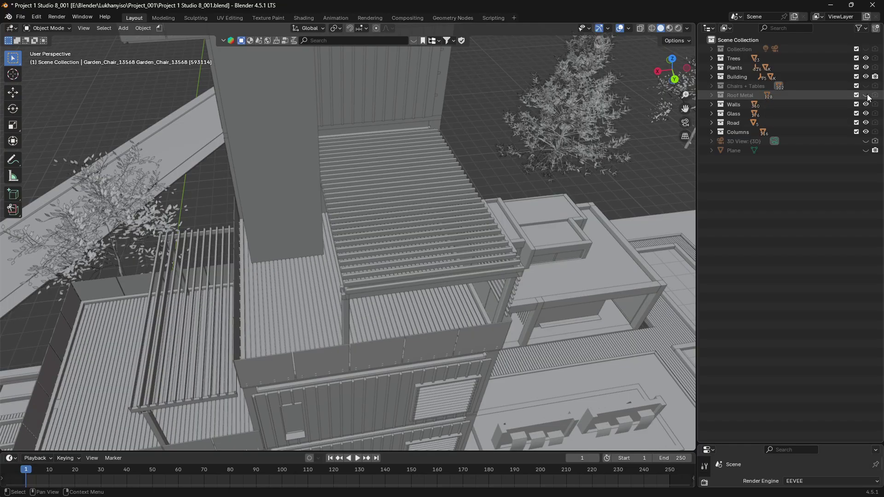
{"action": "left_click", "coordinate": [866, 96]}
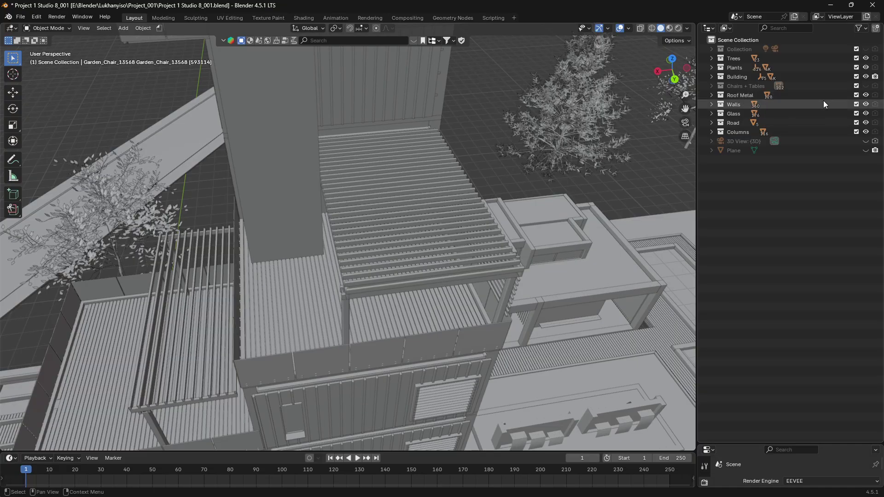
{"action": "left_click", "coordinate": [866, 105]}
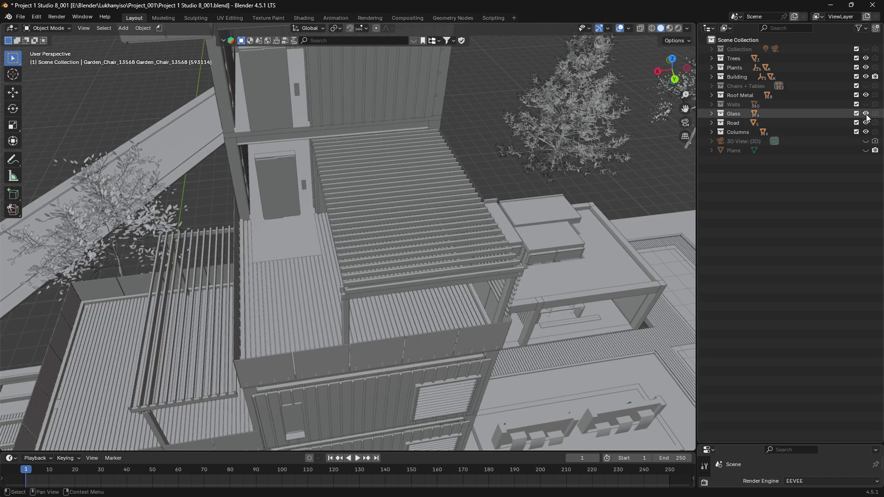
{"action": "left_click", "coordinate": [866, 114]}
{"action": "left_click", "coordinate": [866, 123]}
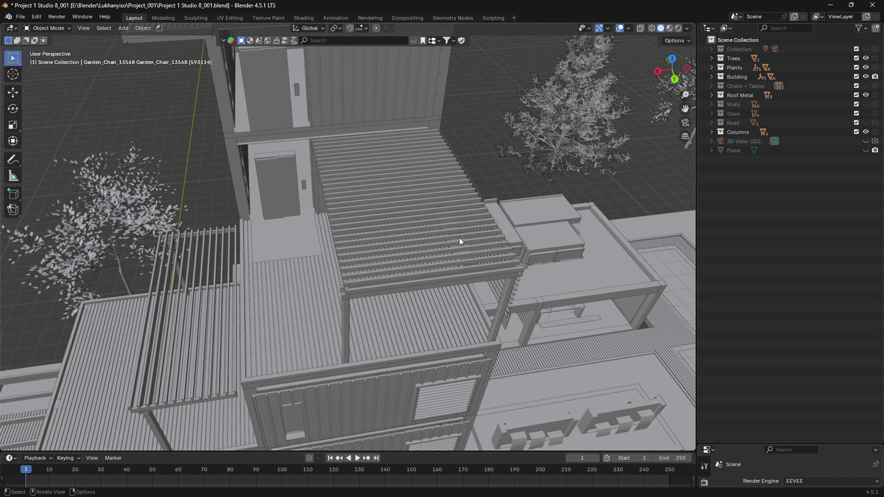
- Show the Road collection to view it with the whole site, and hide the Road and Columns collections in the viewport
{"action": "scroll", "coordinate": [460, 238], "scroll_direction": "down", "scroll_amount": 5}
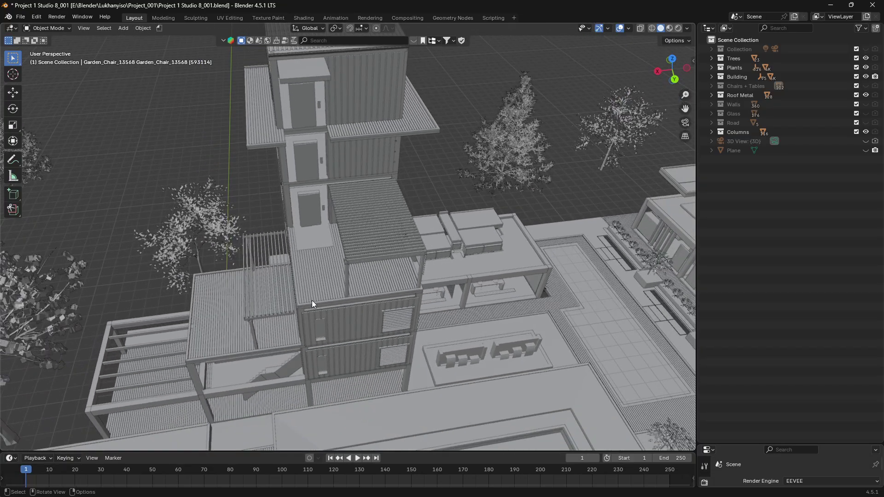
{"action": "left_click", "coordinate": [867, 123]}
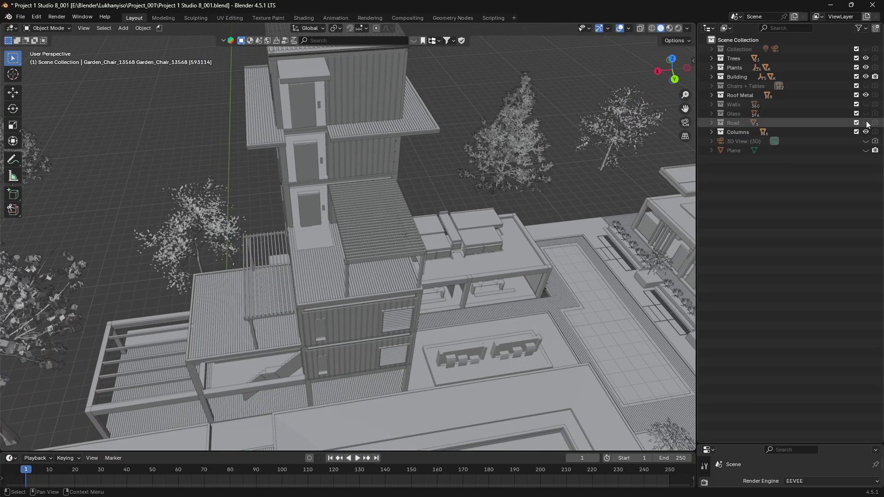
{"action": "middle_click_drag", "start_coordinate": [131, 295], "coordinate": [280, 258]}
{"action": "middle_click_drag", "start_coordinate": [131, 295], "coordinate": [160, 306], "text": "ctrl"}
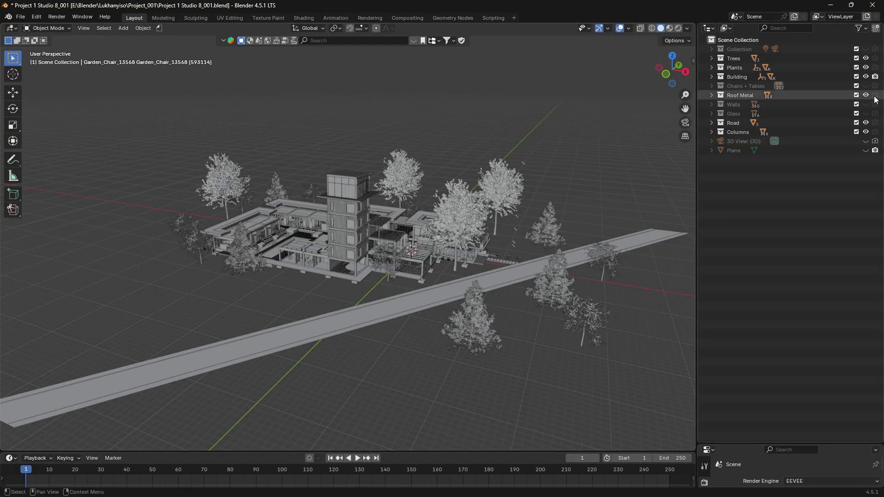
{"action": "left_click", "coordinate": [866, 123]}
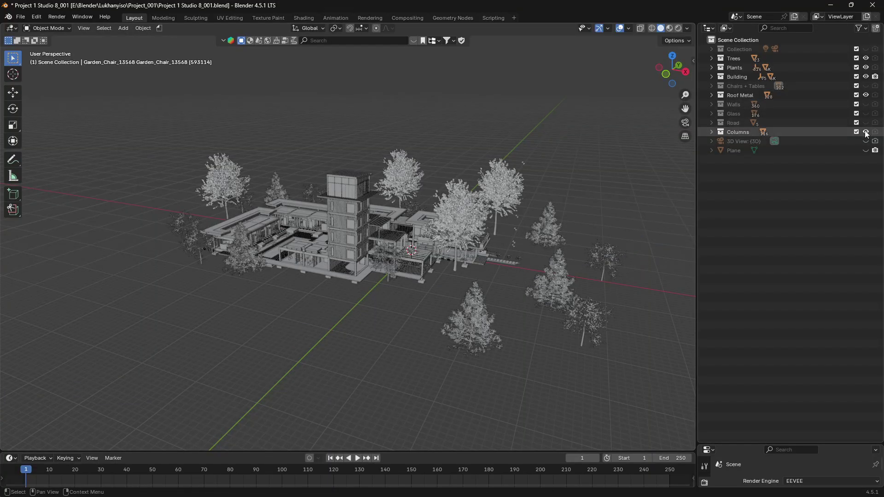
{"action": "left_click", "coordinate": [866, 132]}
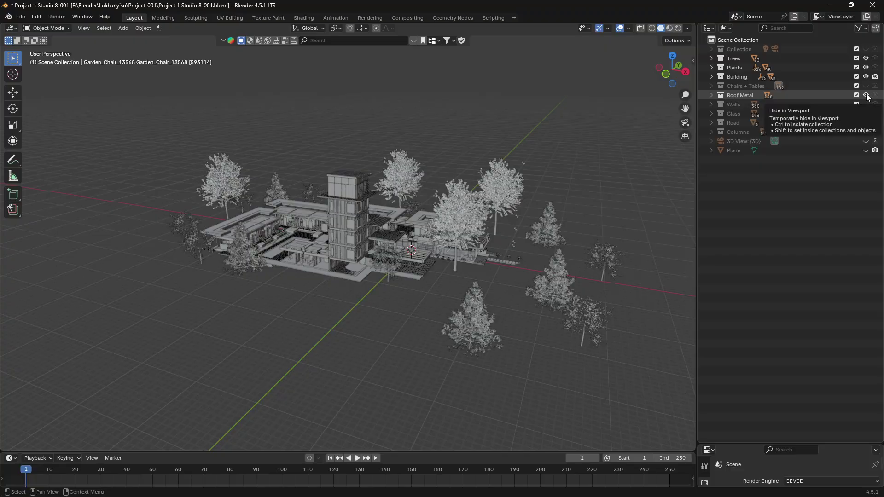
- Select individual metal cladding strips across the tower's roof one after another to inspect how the Roof Metal geometry is divided
{"action": "middle_click_drag", "start_coordinate": [416, 152], "coordinate": [425, 181]}
{"action": "scroll", "coordinate": [332, 181], "scroll_direction": "up", "scroll_amount": 8}
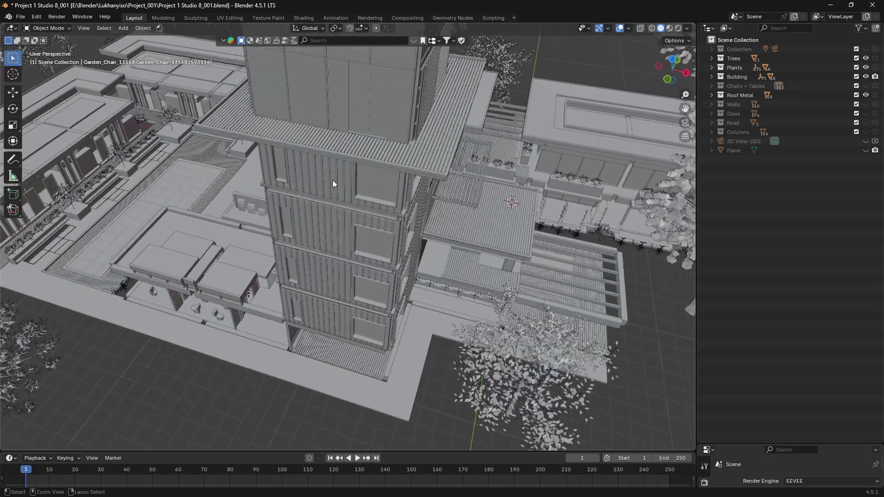
{"action": "middle_click_drag", "start_coordinate": [332, 181], "coordinate": [415, 211]}
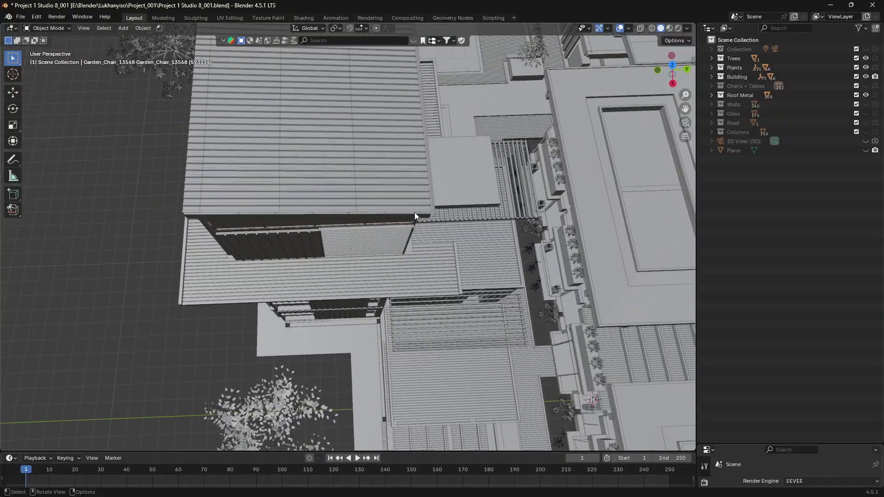
{"action": "left_click", "coordinate": [336, 200]}
{"action": "left_click", "coordinate": [380, 196]}
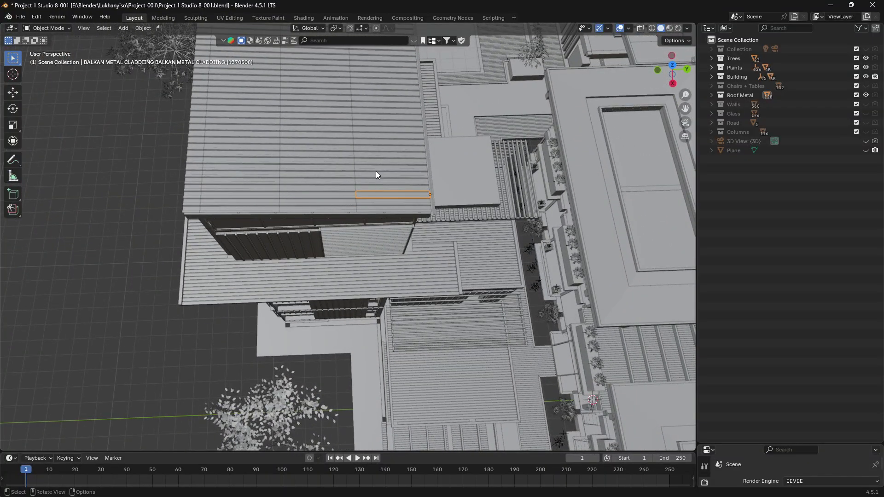
{"action": "left_click", "coordinate": [375, 168]}
{"action": "left_click", "coordinate": [375, 140]}
{"action": "left_click", "coordinate": [377, 102]}
{"action": "left_click", "coordinate": [378, 90]}
{"action": "left_click", "coordinate": [376, 77]}
{"action": "left_click", "coordinate": [381, 63]}
{"action": "scroll", "coordinate": [383, 136], "scroll_direction": "up", "scroll_amount": 3, "text": "shift"}
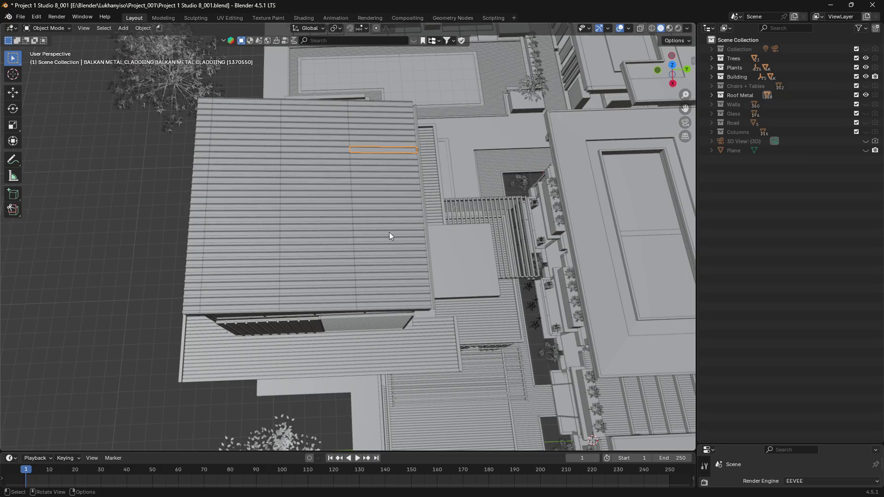
{"action": "scroll", "coordinate": [389, 232], "scroll_direction": "up", "scroll_amount": 1}
{"action": "scroll", "coordinate": [389, 236], "scroll_direction": "up", "scroll_amount": 4, "text": "shift"}
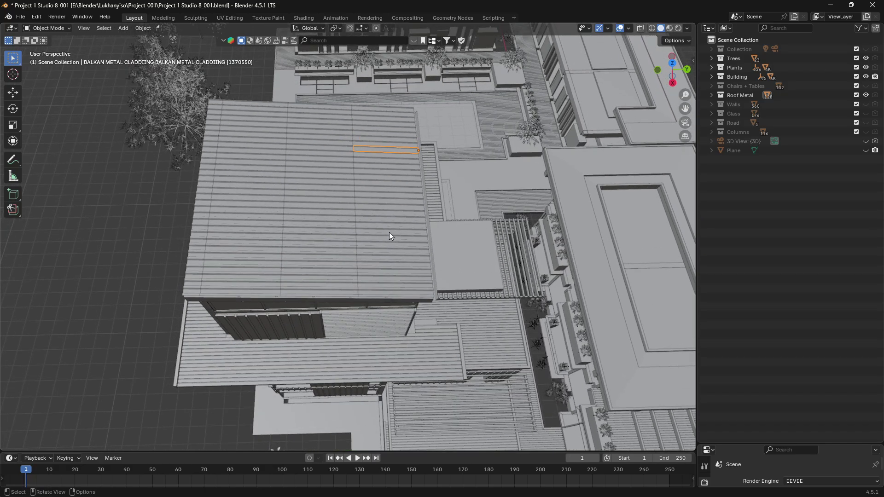
{"action": "left_click", "coordinate": [393, 259]}
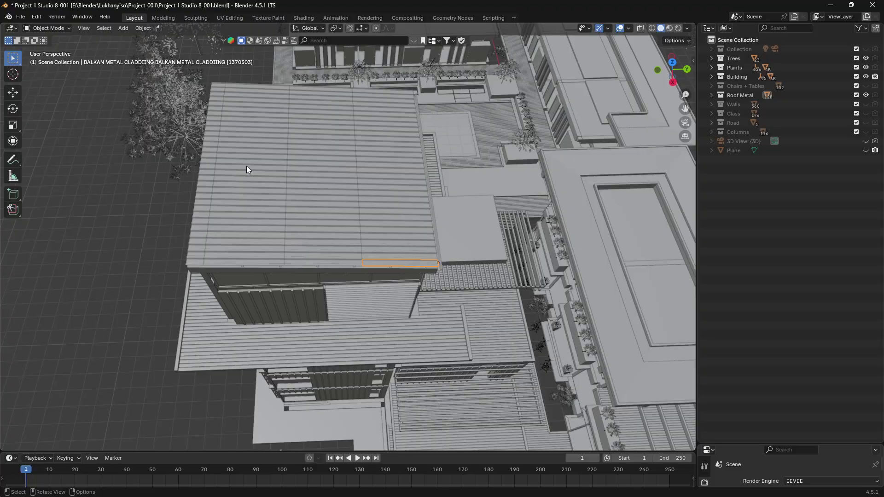
- Hide the Roof Metal collection in the viewport and review the list of cladding objects it contains
{"action": "left_click", "coordinate": [866, 94]}
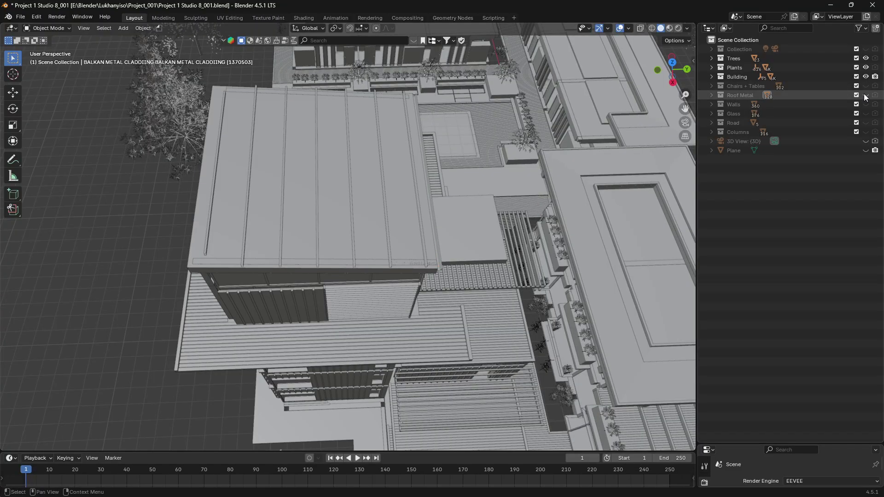
{"action": "left_click", "coordinate": [712, 95]}
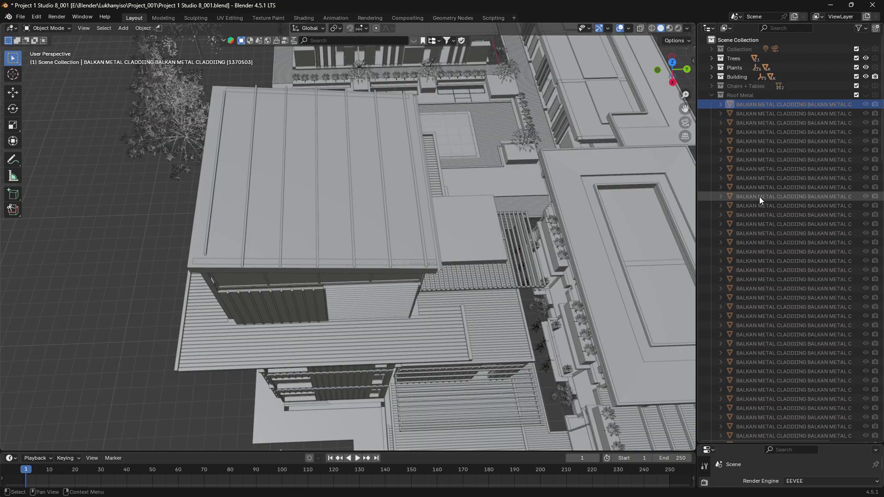
{"action": "left_click", "coordinate": [711, 95]}
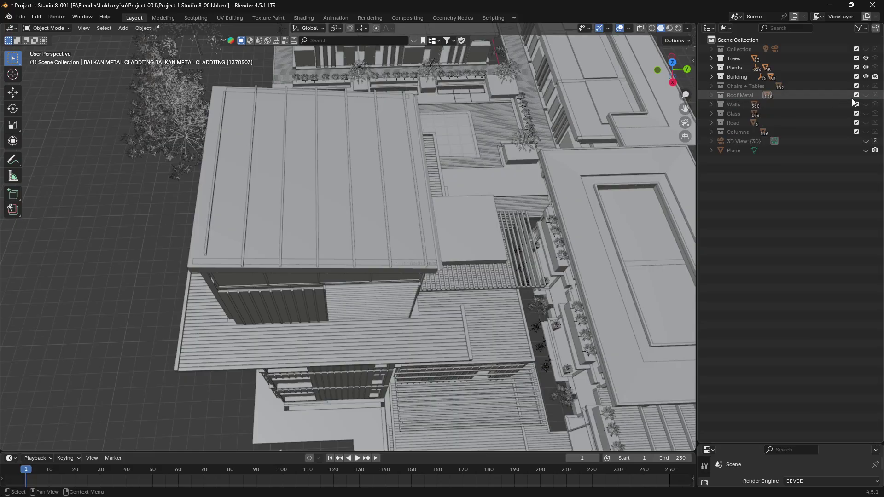
{"action": "scroll", "coordinate": [428, 289], "scroll_direction": "down", "scroll_amount": 8}
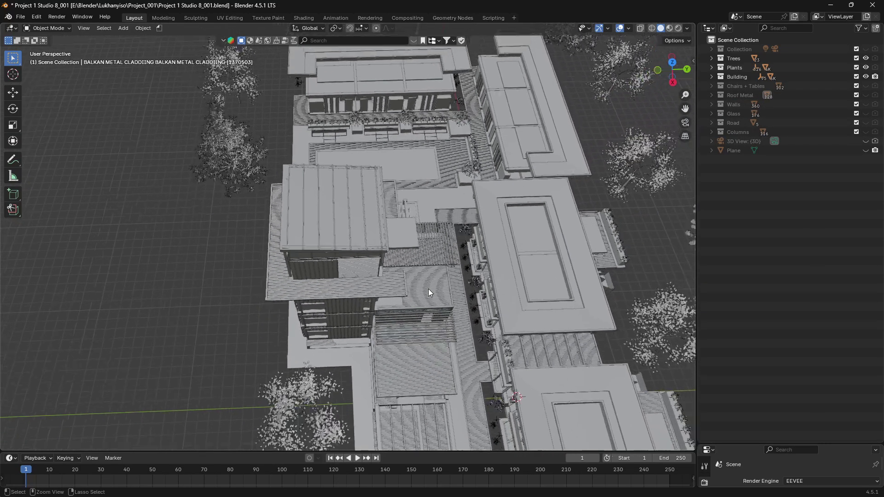
{"action": "middle_click_drag", "start_coordinate": [429, 288], "coordinate": [532, 289]}
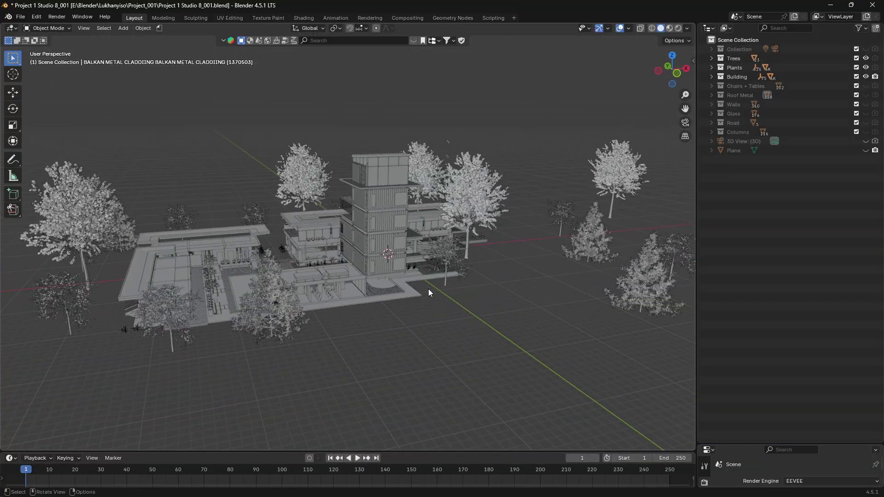
- Hide the Plants and Trees collections in the viewport to view the Building collection on its own
{"action": "left_click", "coordinate": [866, 68]}
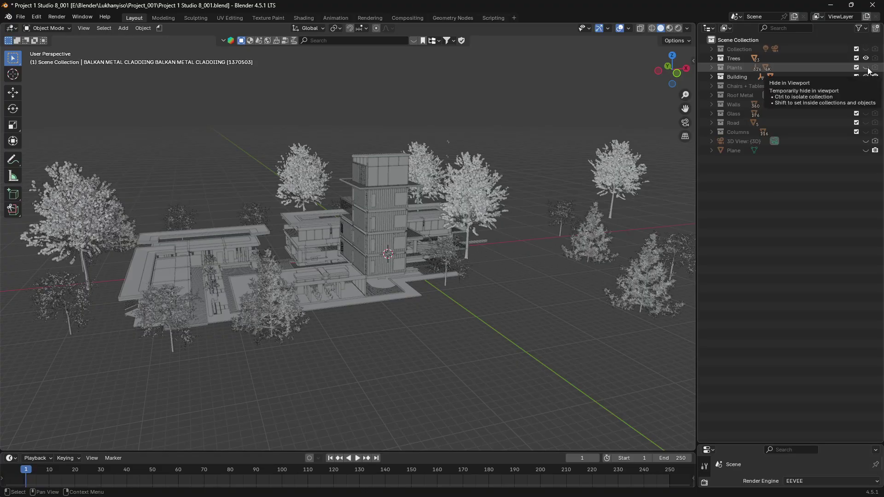
{"action": "left_click", "coordinate": [867, 69]}
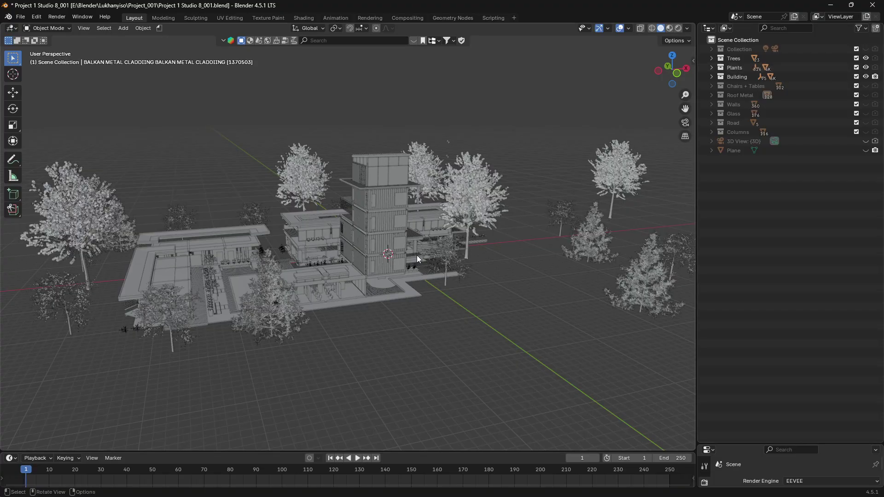
{"action": "scroll", "coordinate": [347, 256], "scroll_direction": "up", "scroll_amount": 6}
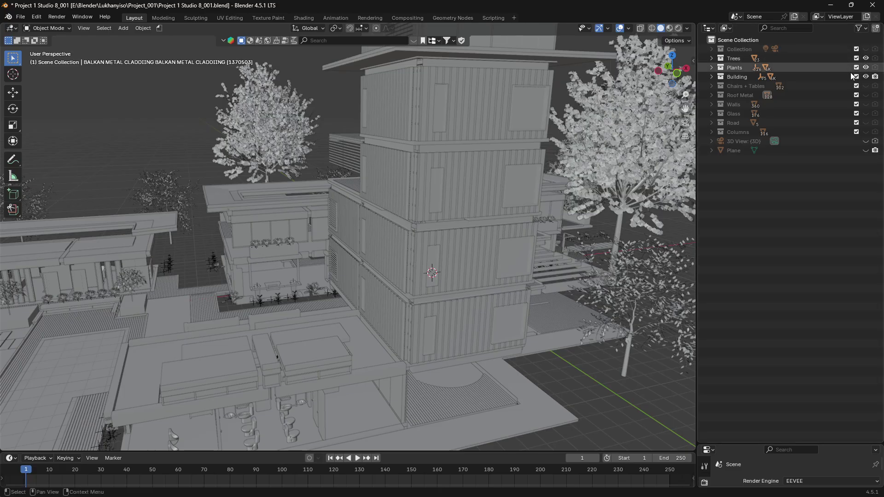
{"action": "left_click", "coordinate": [865, 68]}
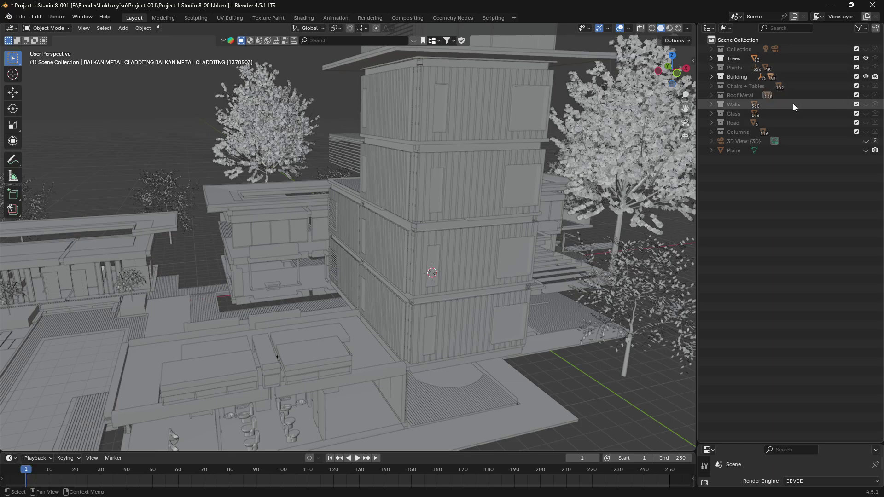
{"action": "left_click", "coordinate": [866, 58]}
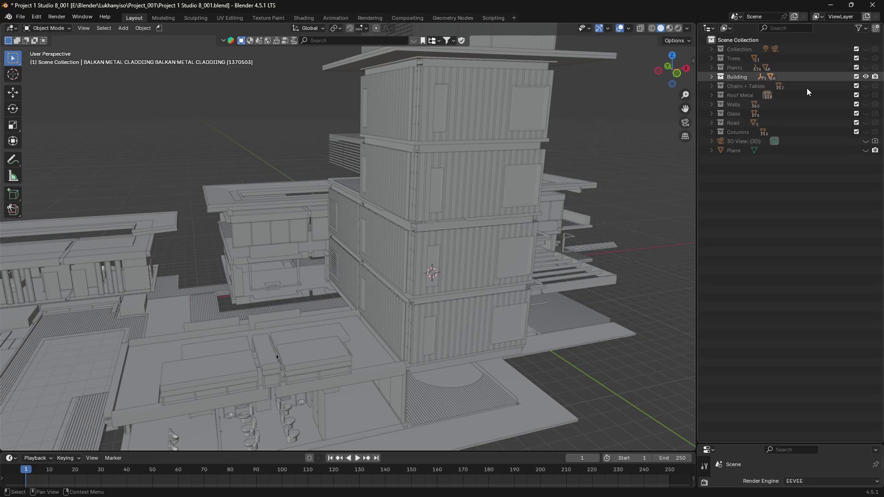
{"action": "scroll", "coordinate": [551, 244], "scroll_direction": "down", "scroll_amount": 6, "text": "ctrl"}
{"action": "middle_click_drag", "start_coordinate": [384, 306], "coordinate": [422, 309]}
{"action": "scroll", "coordinate": [385, 306], "scroll_direction": "down", "scroll_amount": 1}
{"action": "mouse_move", "coordinate": [350, 343]}
{"action": "middle_mouse_down"}
{"action": "mouse_move", "coordinate": [380, 360]}
{"action": "mouse_move", "coordinate": [369, 370]}
{"action": "mouse_move", "coordinate": [331, 357]}
{"action": "mouse_move", "coordinate": [308, 367]}
{"action": "mouse_move", "coordinate": [280, 347]}
{"action": "mouse_move", "coordinate": [277, 317]}
{"action": "mouse_move", "coordinate": [349, 343]}
{"action": "middle_mouse_up"}
{"action": "mouse_move", "coordinate": [349, 343]}
{"action": "middle_mouse_down"}
{"action": "mouse_move", "coordinate": [363, 350]}
{"action": "mouse_move", "coordinate": [324, 343]}
{"action": "mouse_move", "coordinate": [350, 343]}
{"action": "middle_mouse_up"}
{"action": "right_click", "coordinate": [349, 343]}
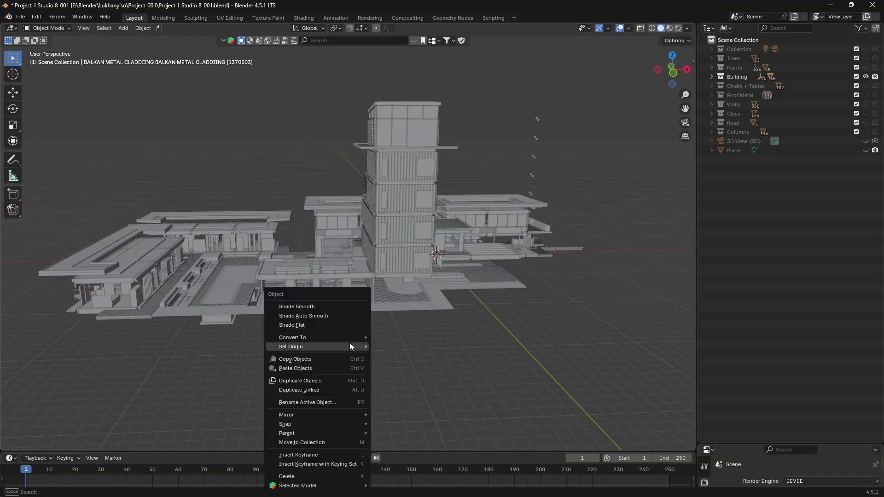
- Temporarily show only the Chairs + Tables collection instead of Building to inspect the furniture, and restore the Building view
{"action": "left_click", "coordinate": [866, 77]}
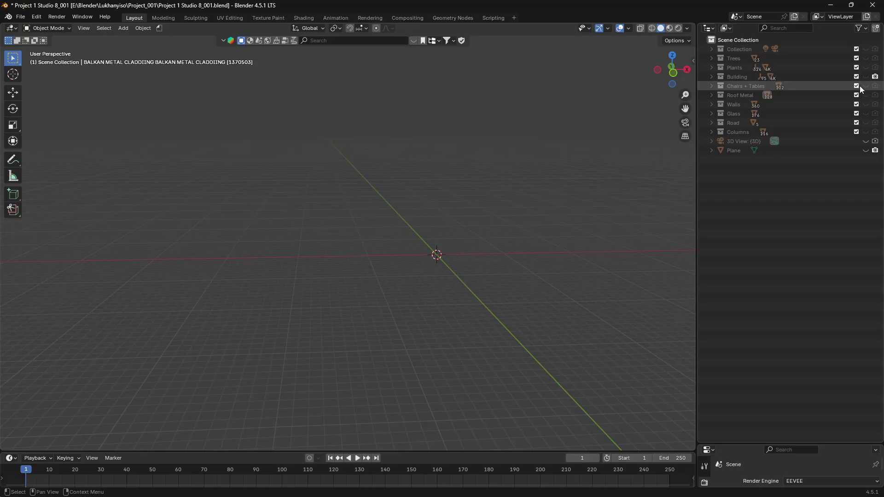
{"action": "left_click", "coordinate": [866, 86]}
{"action": "scroll", "coordinate": [489, 267], "scroll_direction": "up", "scroll_amount": 1}
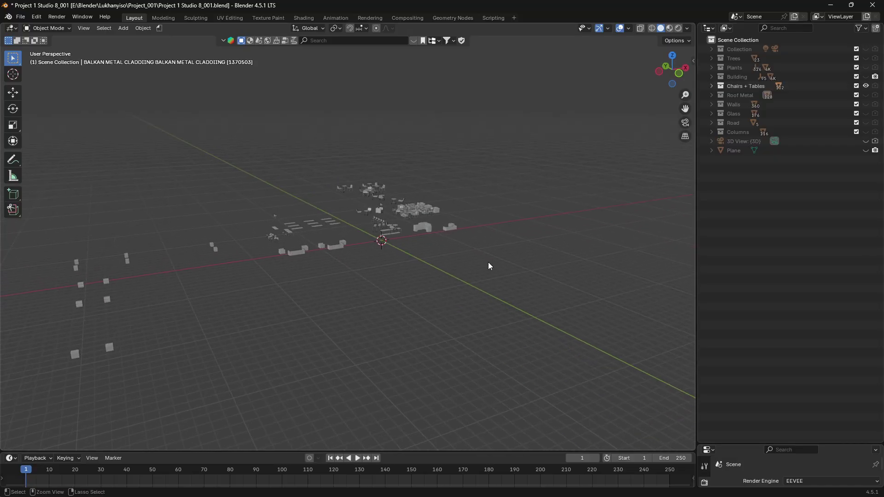
{"action": "scroll", "coordinate": [456, 199], "scroll_direction": "up", "scroll_amount": 5}
{"action": "mouse_move", "coordinate": [455, 196]}
{"action": "middle_mouse_down", "text": "shift"}
{"action": "mouse_move", "coordinate": [355, 242]}
{"action": "mouse_move", "coordinate": [446, 196]}
{"action": "mouse_move", "coordinate": [417, 195]}
{"action": "mouse_move", "coordinate": [449, 180]}
{"action": "middle_mouse_up", "text": "shift"}
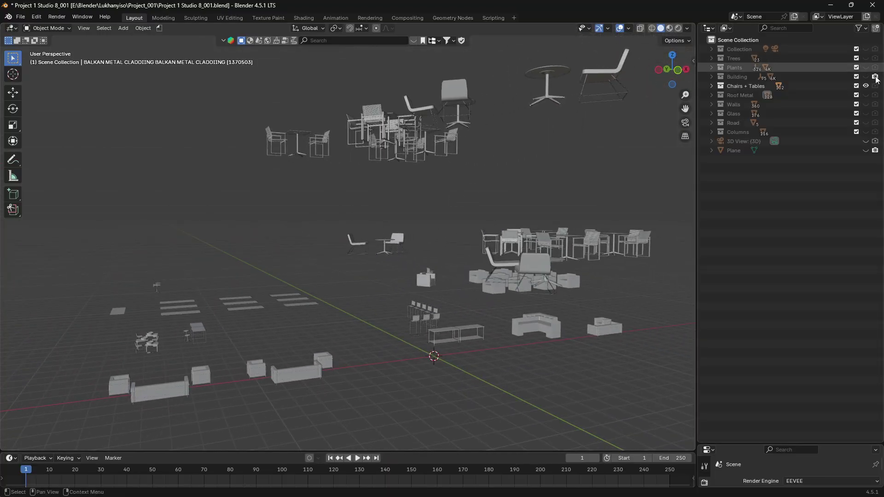
{"action": "left_click", "coordinate": [866, 86]}
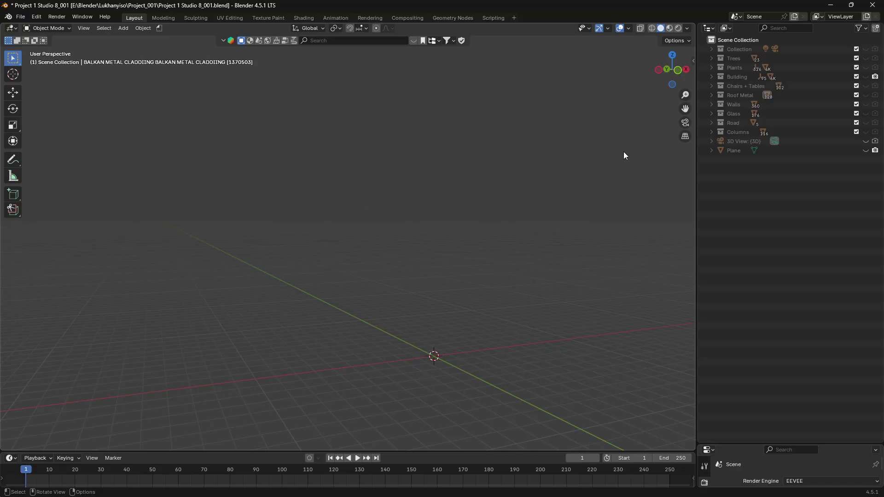
{"action": "left_click", "coordinate": [865, 76]}
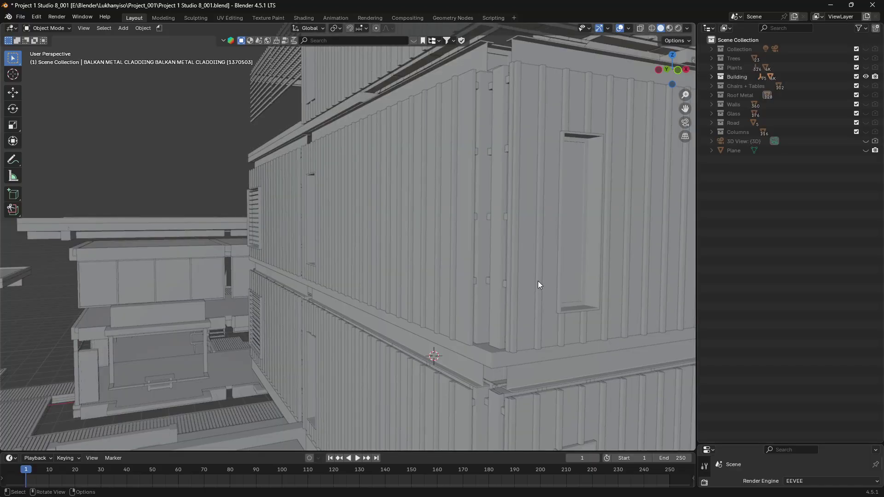
- Select one of the large fixed windows on the corrugated container tower and view it from the corner
{"action": "scroll", "coordinate": [537, 281], "scroll_direction": "down", "scroll_amount": 4}
{"action": "middle_click_drag", "start_coordinate": [538, 281], "coordinate": [538, 280]}
{"action": "scroll", "coordinate": [432, 287], "scroll_direction": "down", "scroll_amount": 3}
{"action": "middle_click_drag", "start_coordinate": [433, 287], "coordinate": [448, 270]}
{"action": "left_click", "coordinate": [558, 216]}
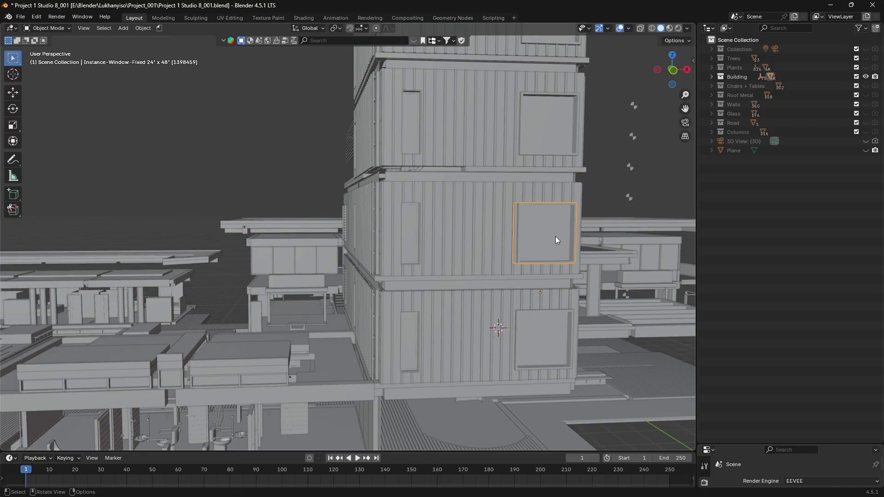
{"action": "middle_click_drag", "start_coordinate": [555, 236], "coordinate": [555, 236]}
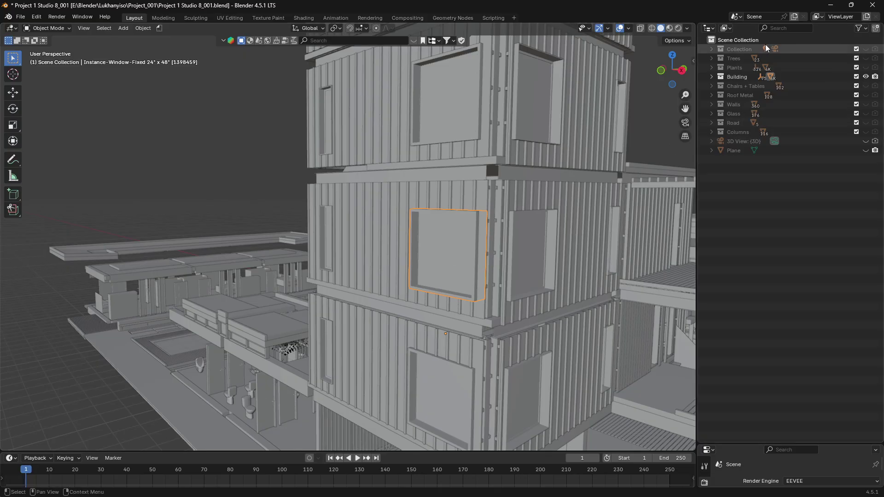
- Filter the scene's object list by the term "window"
{"action": "left_click", "coordinate": [776, 28]}
{"action": "type", "text": "windows"}
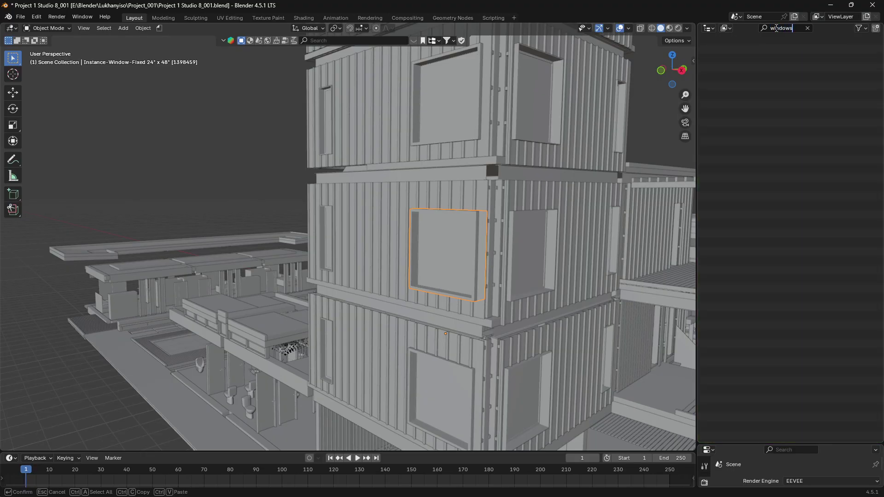
{"action": "key", "text": "BackSpace"}
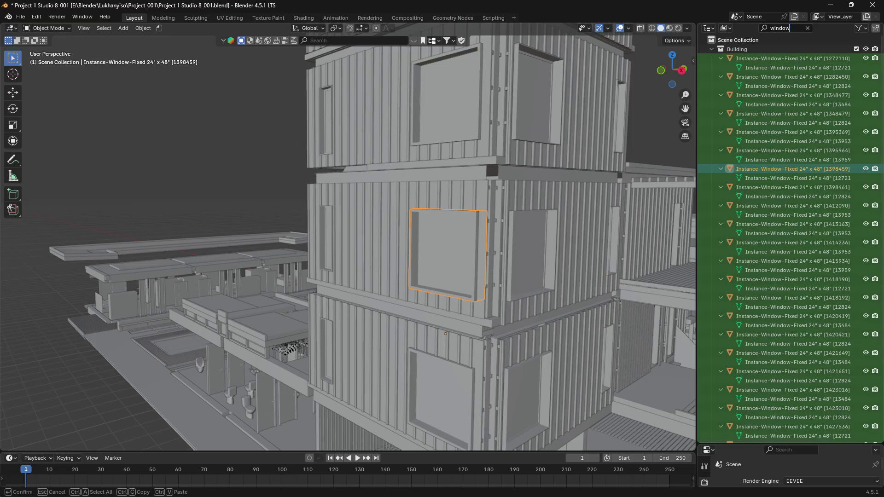
{"action": "key", "text": "Return"}
- Select all the filtered window objects and move them into a new collection named Windows
{"action": "left_click_drag", "start_coordinate": [704, 63], "coordinate": [814, 439]}
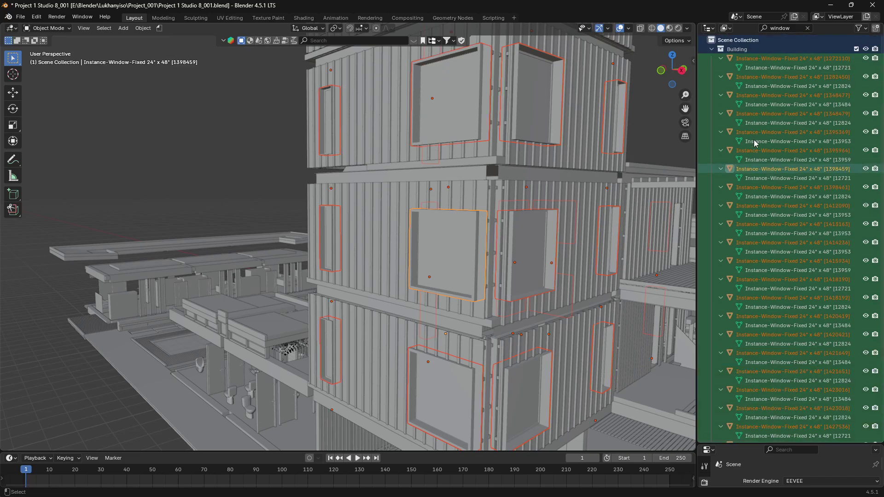
{"action": "left_click", "coordinate": [753, 49]}
{"action": "left_click", "coordinate": [766, 40]}
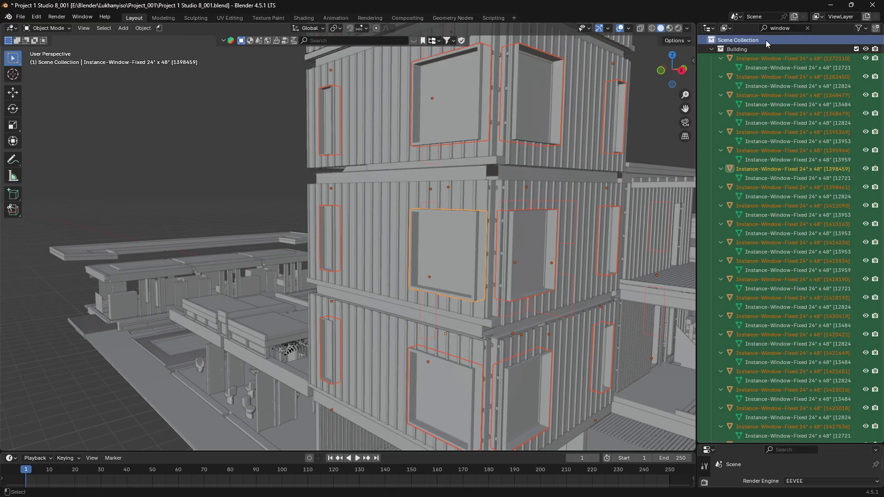
{"action": "key", "text": "m"}
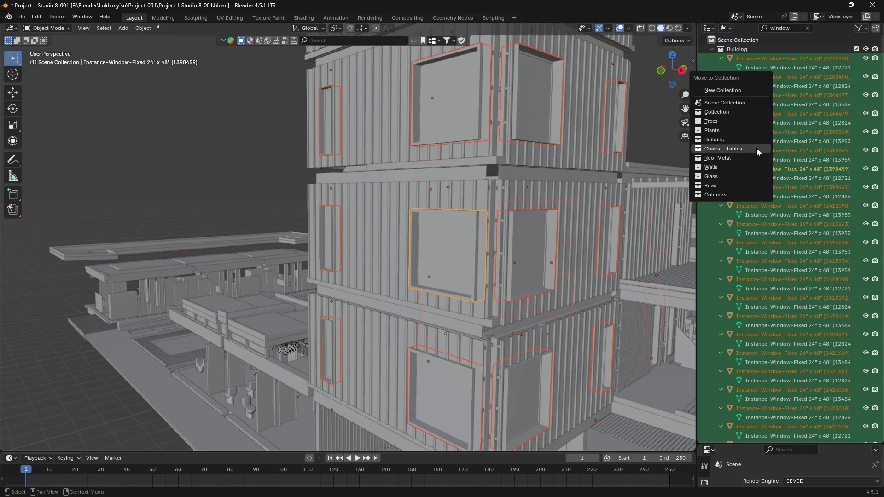
{"action": "left_click", "coordinate": [720, 88]}
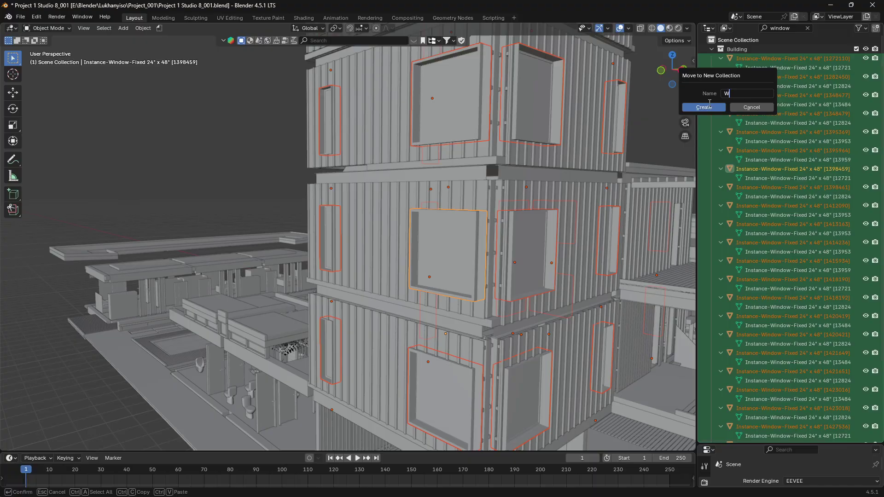
{"action": "type", "text": "Windows"}
{"action": "key", "text": "Return"}
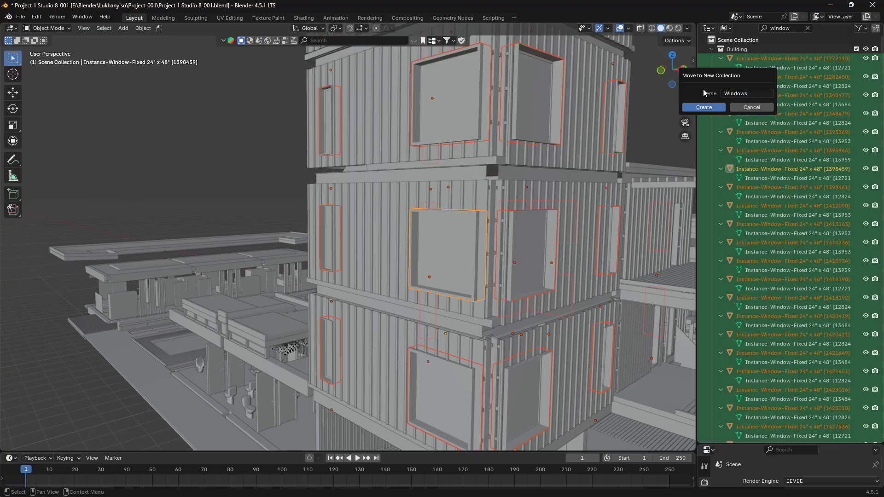
{"action": "left_click", "coordinate": [704, 107]}
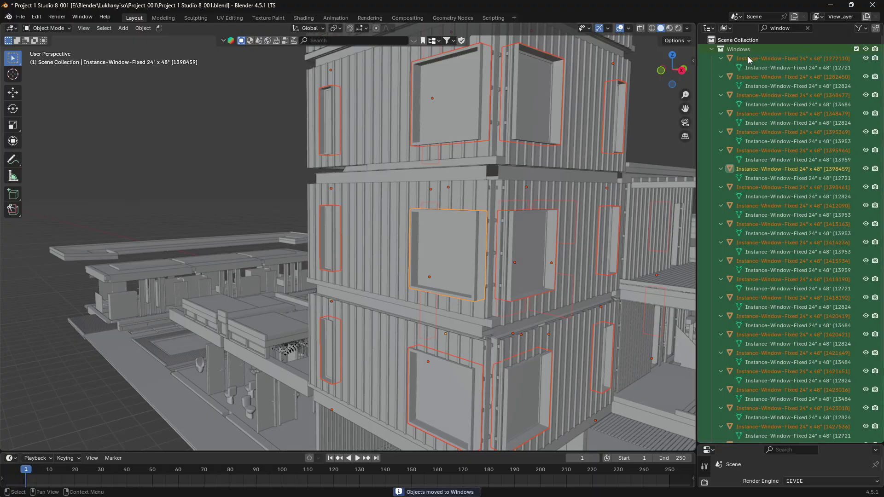
- Hide the Windows collection in the viewport and inspect the tower's window openings from several sides
{"action": "left_click", "coordinate": [866, 48]}
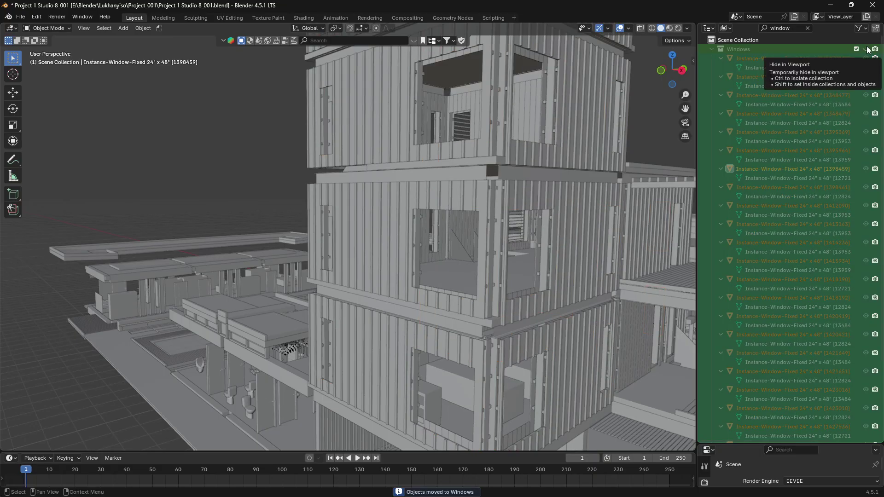
{"action": "middle_click_drag", "start_coordinate": [529, 244], "coordinate": [458, 218]}
{"action": "scroll", "coordinate": [529, 245], "scroll_direction": "down", "scroll_amount": 3}
{"action": "scroll", "coordinate": [523, 190], "scroll_direction": "up", "scroll_amount": 5}
{"action": "middle_click_drag", "start_coordinate": [523, 223], "coordinate": [590, 223]}
{"action": "scroll", "coordinate": [523, 223], "scroll_direction": "down", "scroll_amount": 8}
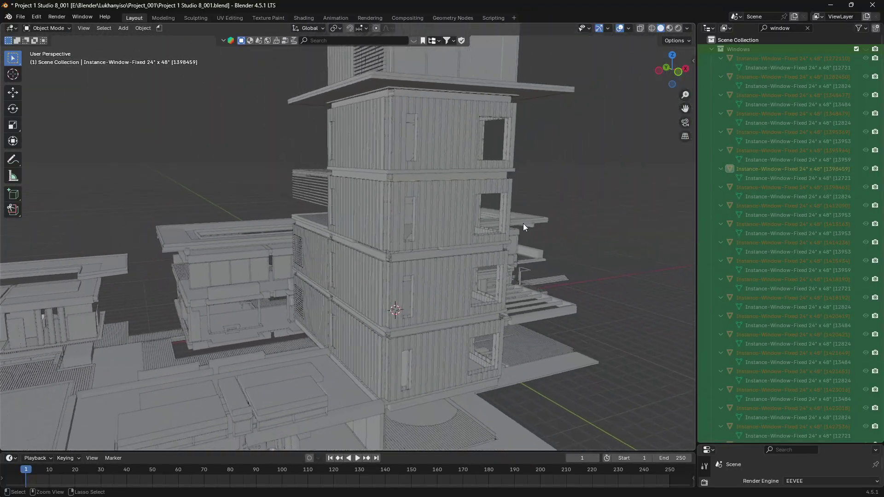
{"action": "middle_click_drag", "start_coordinate": [507, 265], "coordinate": [567, 272]}
{"action": "scroll", "coordinate": [466, 210], "scroll_direction": "up", "scroll_amount": 8}
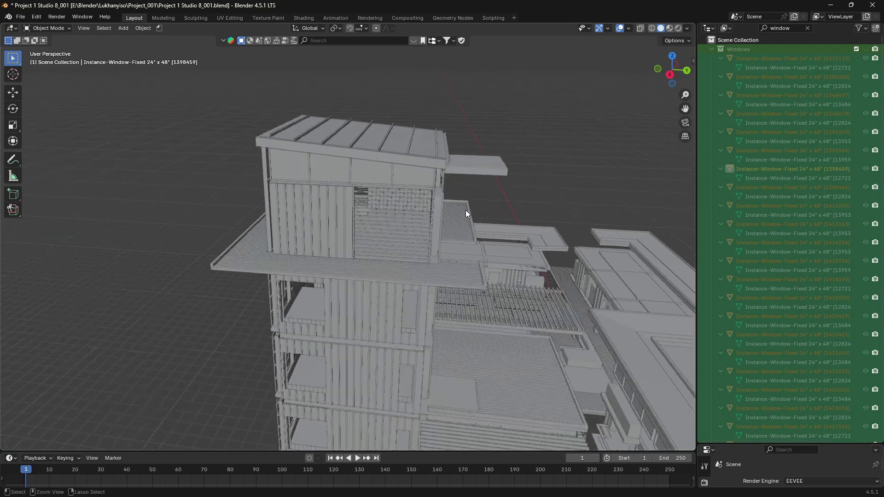
{"action": "scroll", "coordinate": [510, 207], "scroll_direction": "down", "scroll_amount": 10}
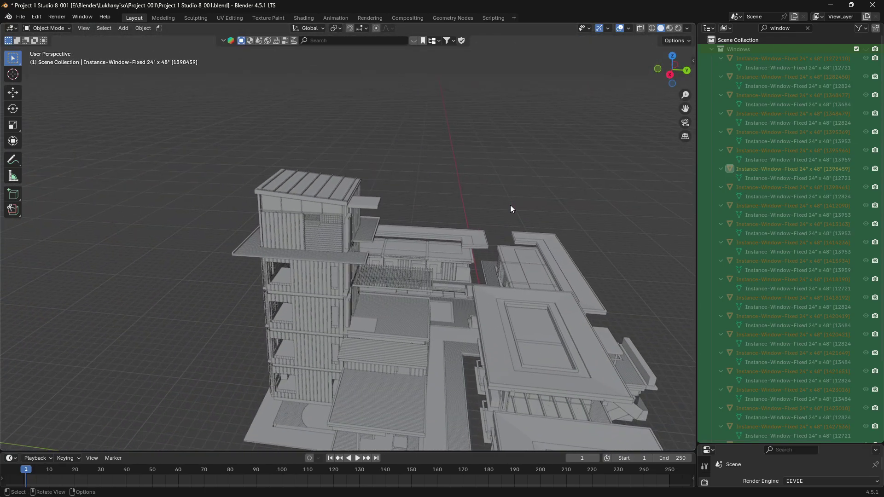
- Select the vertical row of floating marker symbols beside the building to examine them, and clear the selection
{"action": "mouse_move", "coordinate": [511, 205]}
{"action": "middle_mouse_down"}
{"action": "mouse_move", "coordinate": [494, 179]}
{"action": "mouse_move", "coordinate": [466, 183]}
{"action": "middle_mouse_up"}
{"action": "mouse_move", "coordinate": [510, 298]}
{"action": "middle_mouse_down", "text": "shift"}
{"action": "mouse_move", "coordinate": [510, 203]}
{"action": "mouse_move", "coordinate": [503, 299]}
{"action": "mouse_move", "coordinate": [482, 314]}
{"action": "mouse_move", "coordinate": [396, 299]}
{"action": "mouse_move", "coordinate": [301, 314]}
{"action": "mouse_move", "coordinate": [354, 309]}
{"action": "mouse_move", "coordinate": [576, 331]}
{"action": "mouse_move", "coordinate": [352, 295]}
{"action": "mouse_move", "coordinate": [364, 269]}
{"action": "mouse_move", "coordinate": [391, 264]}
{"action": "mouse_move", "coordinate": [378, 261]}
{"action": "middle_mouse_up", "text": "shift"}
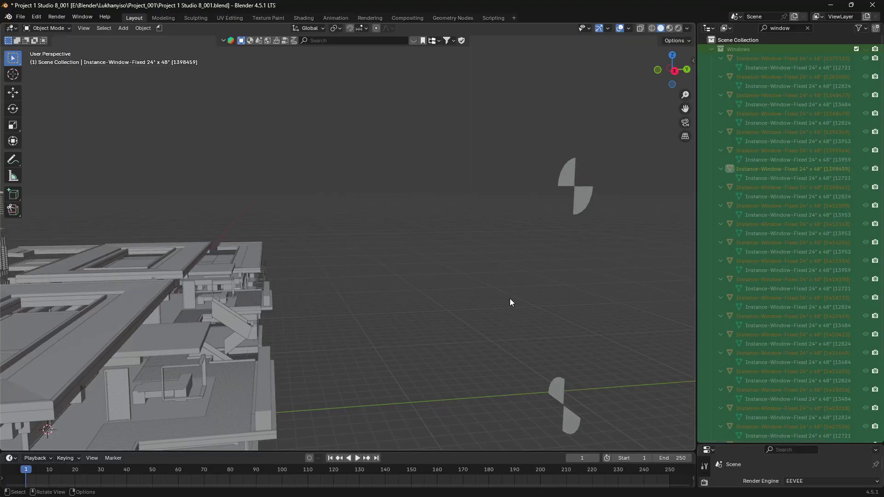
{"action": "scroll", "coordinate": [509, 299], "scroll_direction": "down", "scroll_amount": 4}
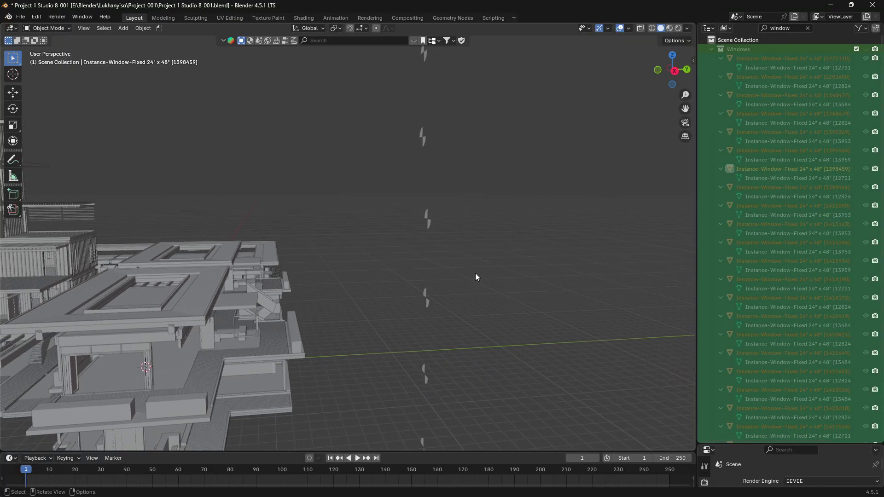
{"action": "left_click_drag", "start_coordinate": [387, 122], "coordinate": [530, 355]}
{"action": "scroll", "coordinate": [529, 354], "scroll_direction": "down", "scroll_amount": 5}
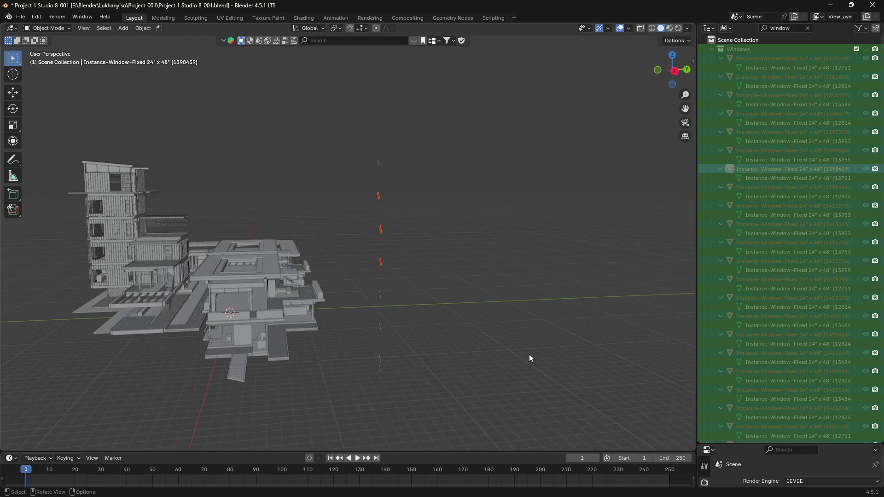
{"action": "mouse_move", "coordinate": [415, 329]}
{"action": "middle_mouse_down"}
{"action": "mouse_move", "coordinate": [427, 329]}
{"action": "mouse_move", "coordinate": [417, 330]}
{"action": "middle_mouse_up"}
{"action": "left_click_drag", "start_coordinate": [451, 116], "coordinate": [498, 401]}
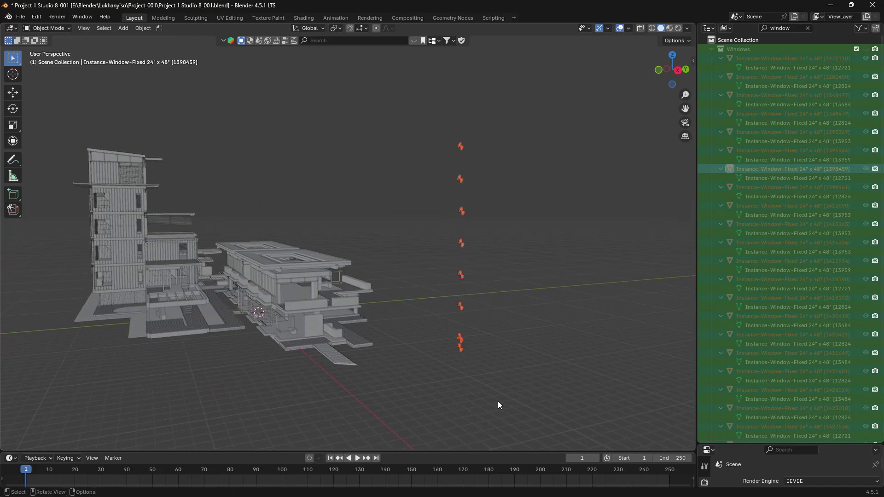
{"action": "left_click", "coordinate": [404, 184]}
{"action": "middle_click_drag", "start_coordinate": [404, 184], "coordinate": [442, 267]}
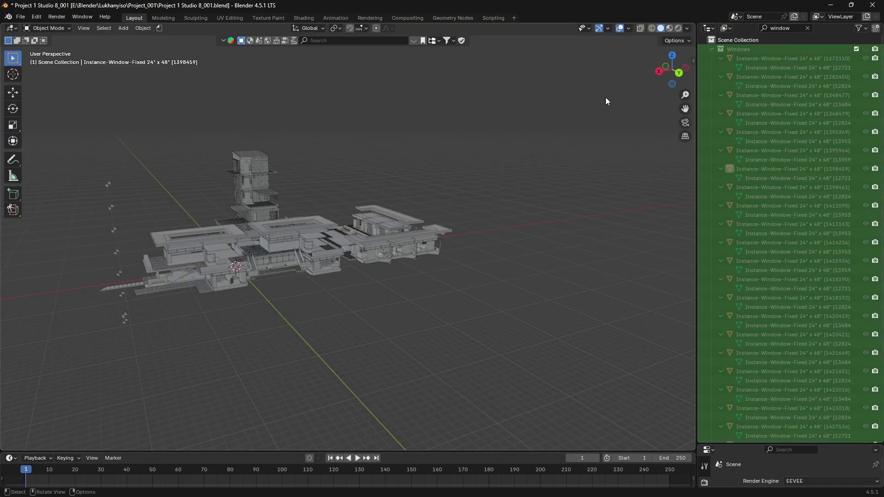
- Clear the object list's search filter and collapse the Windows collection
{"action": "left_click", "coordinate": [807, 28]}
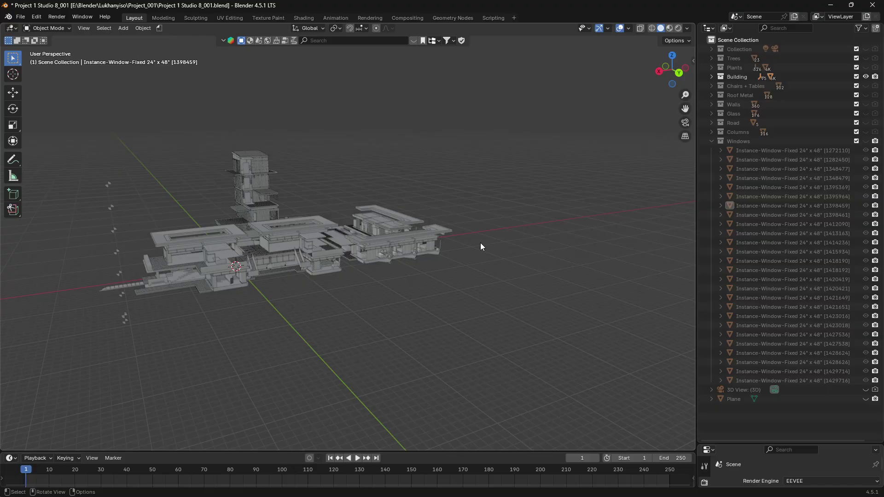
{"action": "middle_click_drag", "start_coordinate": [481, 247], "coordinate": [602, 115]}
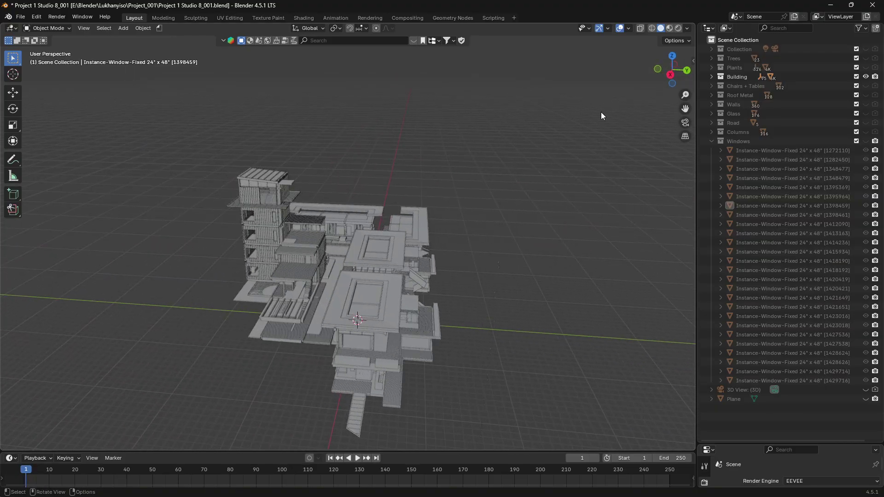
{"action": "left_click", "coordinate": [711, 142]}
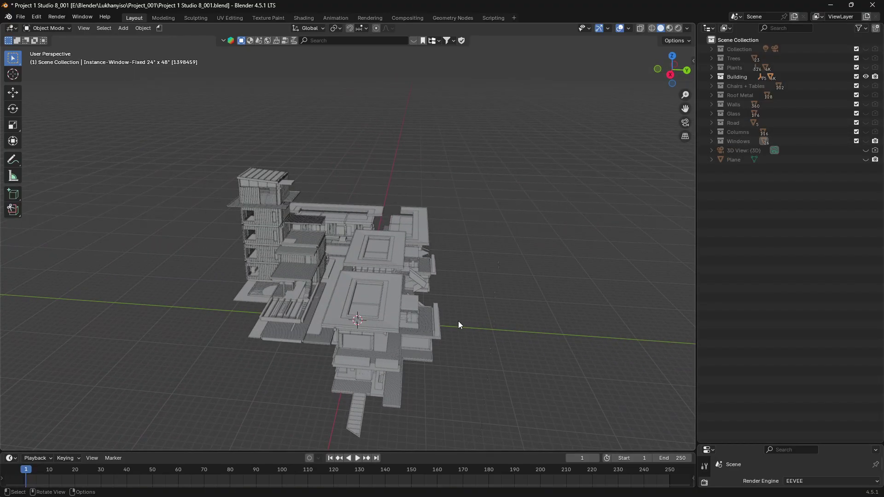
- Inspect the building around the tower and select the pool's water object in the courtyard
{"action": "scroll", "coordinate": [371, 319], "scroll_direction": "up", "scroll_amount": 5}
{"action": "middle_click_drag", "start_coordinate": [372, 318], "coordinate": [424, 294]}
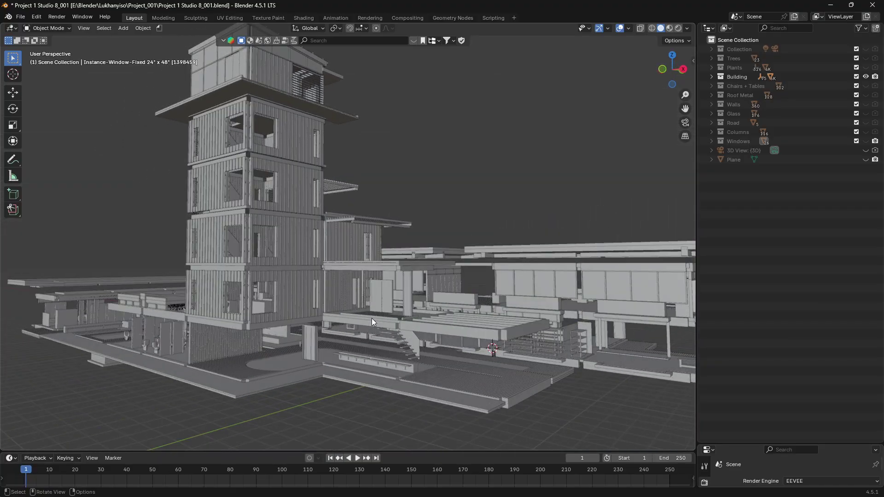
{"action": "mouse_move", "coordinate": [372, 319]}
{"action": "middle_mouse_down", "text": "shift"}
{"action": "mouse_move", "coordinate": [406, 275]}
{"action": "mouse_move", "coordinate": [371, 324]}
{"action": "middle_mouse_up", "text": "shift"}
{"action": "left_click", "coordinate": [263, 269]}
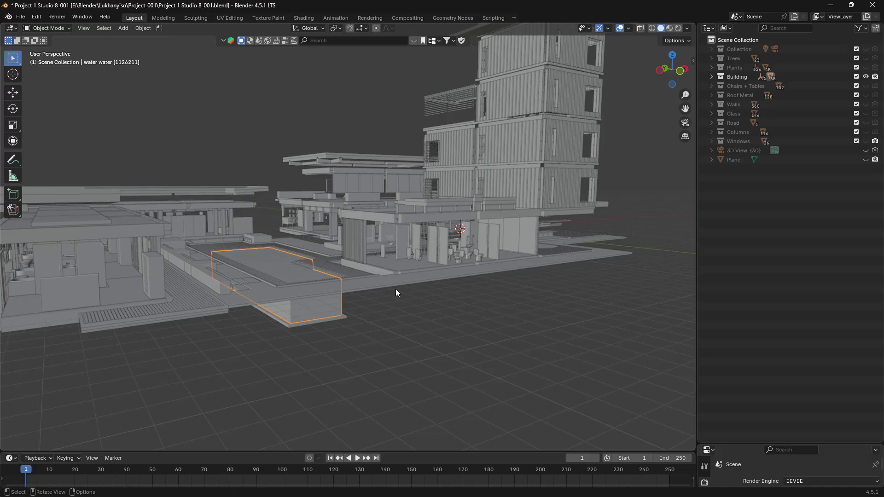
{"action": "middle_click_drag", "start_coordinate": [396, 293], "coordinate": [396, 292]}
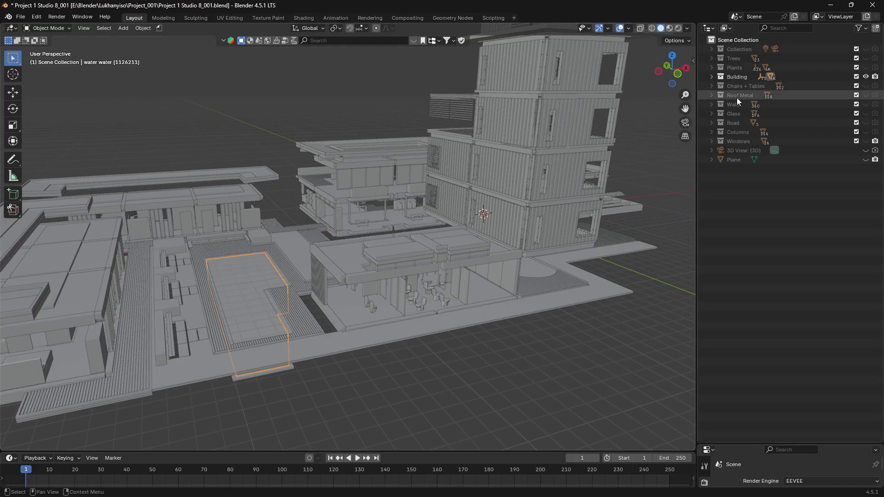
- Hide the Building collection and show only the Walls collection to inspect it from several sides
{"action": "left_click", "coordinate": [866, 79]}
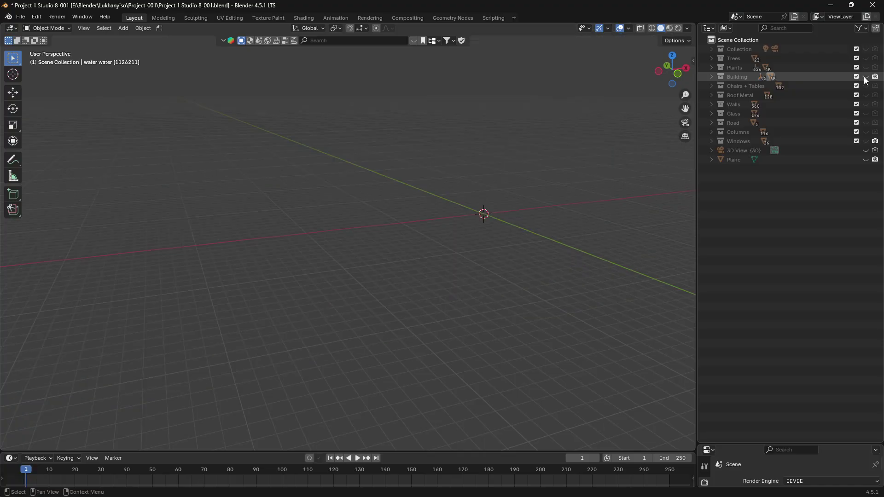
{"action": "left_click", "coordinate": [868, 96]}
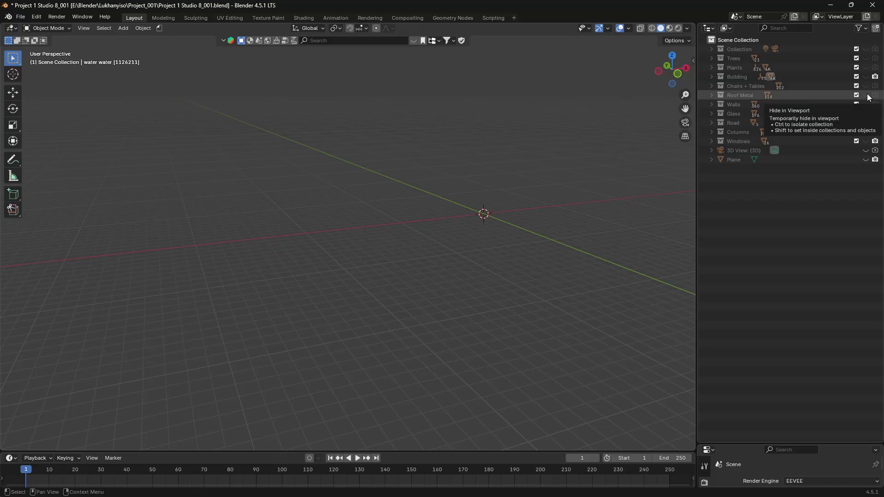
{"action": "left_click", "coordinate": [867, 105]}
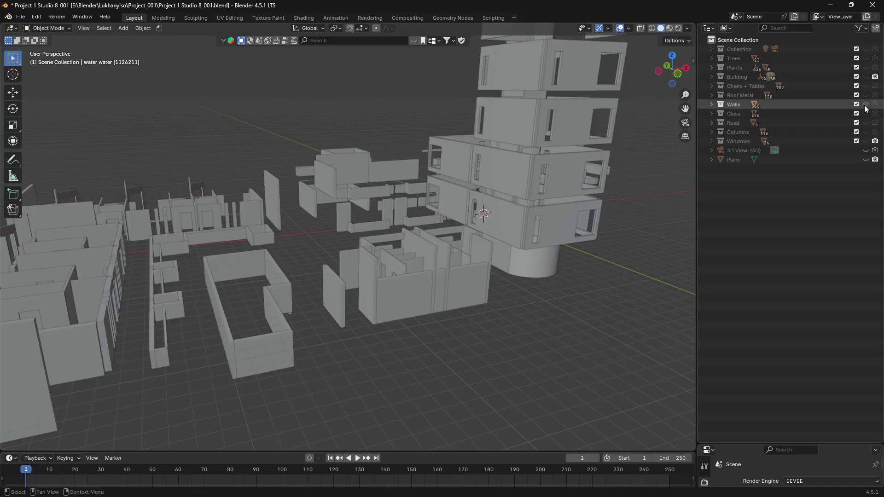
{"action": "scroll", "coordinate": [531, 222], "scroll_direction": "down", "scroll_amount": 5}
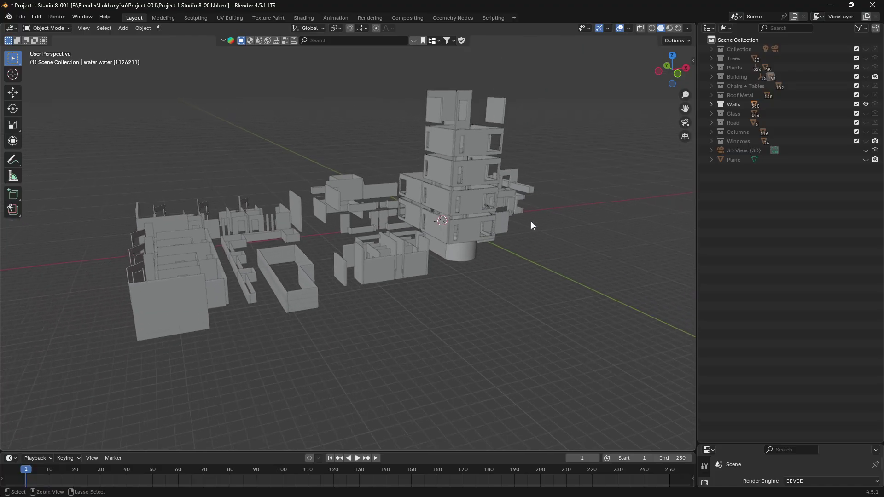
{"action": "middle_click_drag", "start_coordinate": [531, 222], "coordinate": [532, 222]}
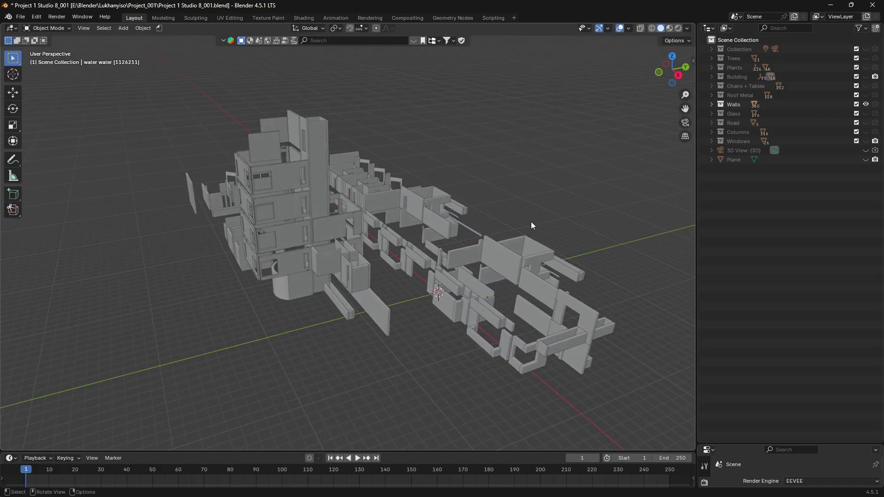
- Show the Building collection together with the walls for comparison, and hide both collections
{"action": "left_click", "coordinate": [866, 77]}
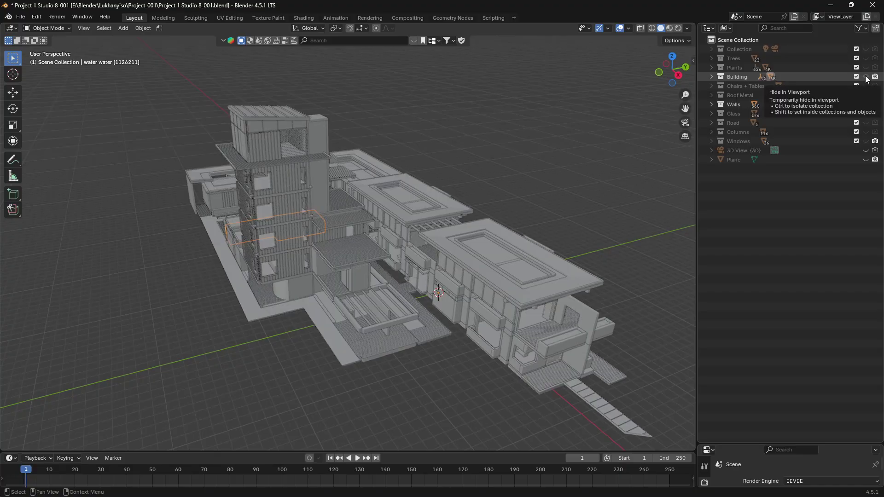
{"action": "left_click", "coordinate": [867, 77]}
{"action": "left_click", "coordinate": [866, 104]}
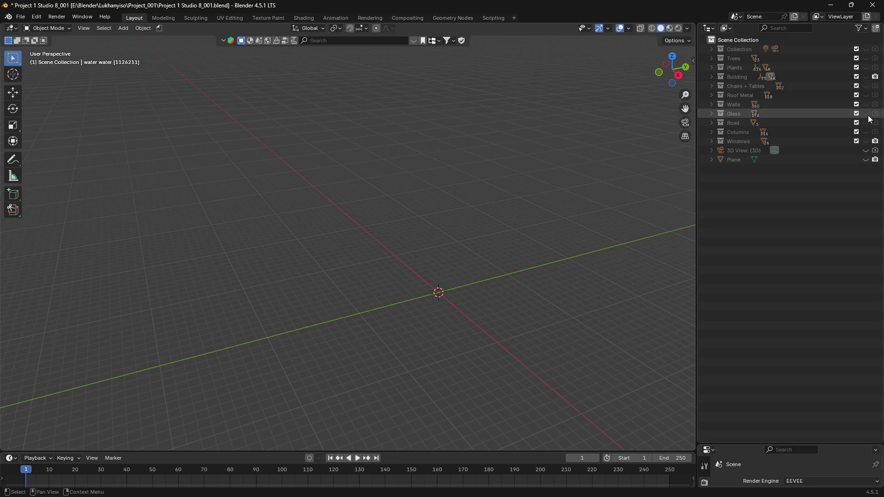
- View the Glass collection on its own and together with Building, and hide both collections
{"action": "left_click", "coordinate": [868, 114]}
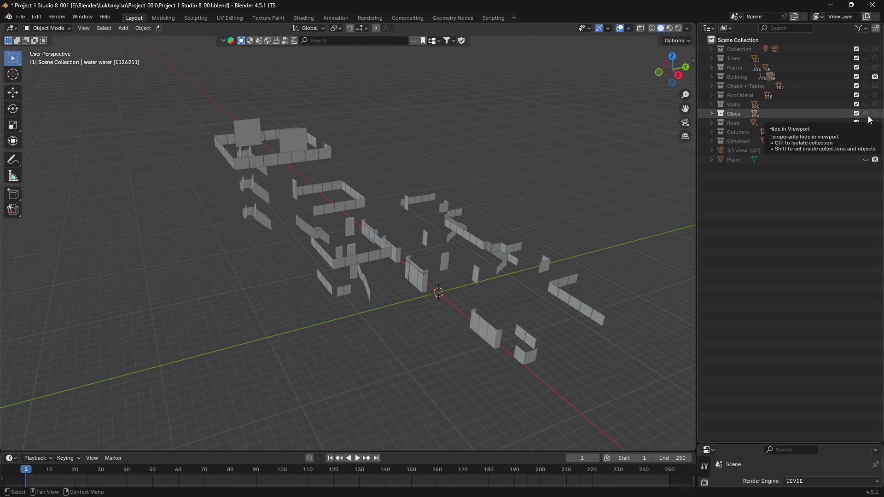
{"action": "left_click", "coordinate": [866, 77]}
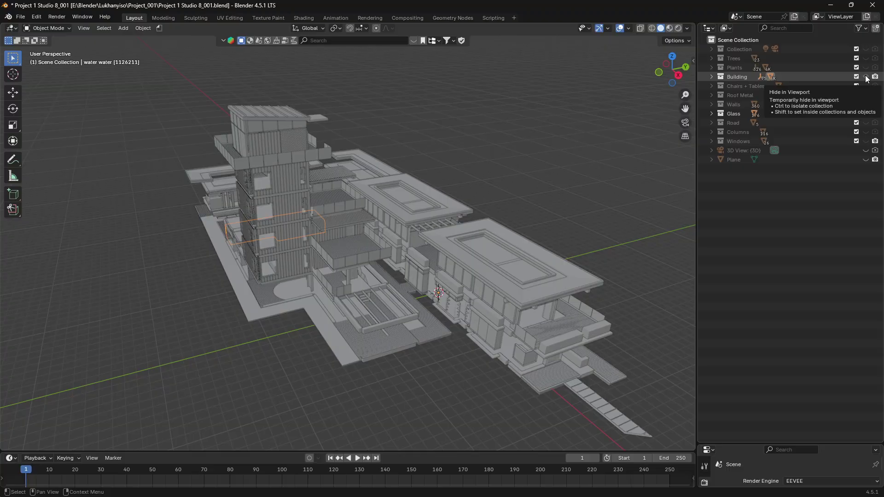
{"action": "left_click", "coordinate": [866, 77]}
{"action": "left_click", "coordinate": [866, 115]}
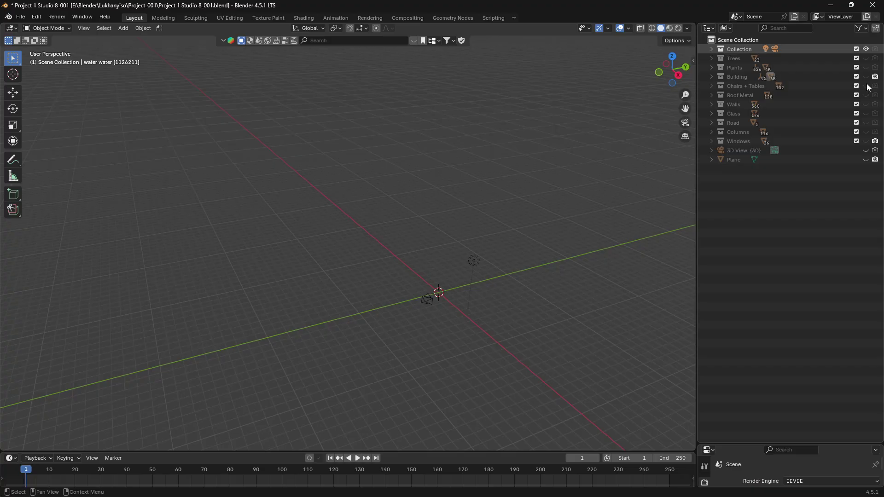
- Show all collections except Trees plus the 3D View camera, and select the concrete wall beside the pool while inspecting the complete building
{"action": "left_click_drag", "start_coordinate": [866, 87], "coordinate": [866, 150]}
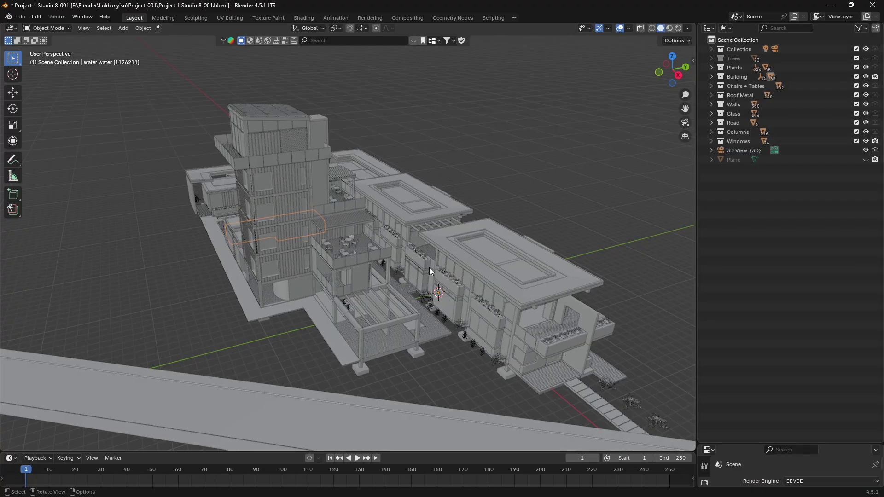
{"action": "middle_click_drag", "start_coordinate": [429, 271], "coordinate": [338, 289]}
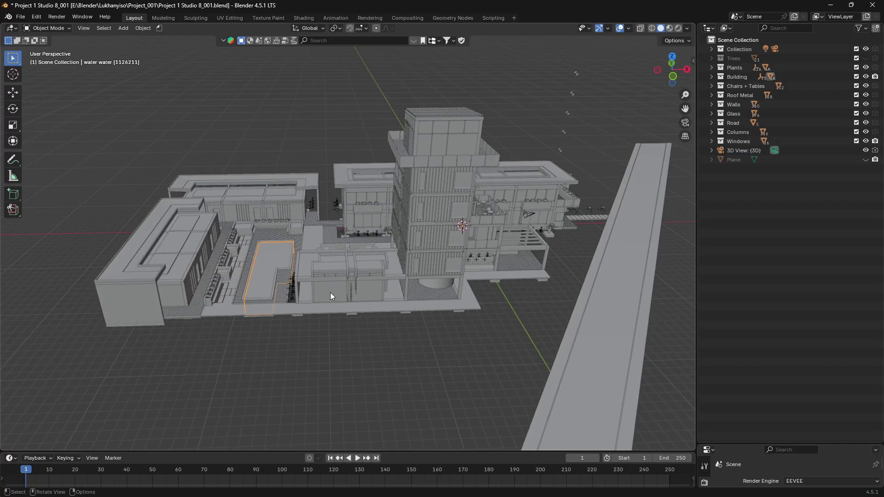
{"action": "left_click", "coordinate": [330, 292]}
{"action": "scroll", "coordinate": [367, 316], "scroll_direction": "down", "scroll_amount": 2}
{"action": "scroll", "coordinate": [367, 317], "scroll_direction": "up", "scroll_amount": 5}
{"action": "scroll", "coordinate": [367, 317], "scroll_direction": "down", "scroll_amount": 5}
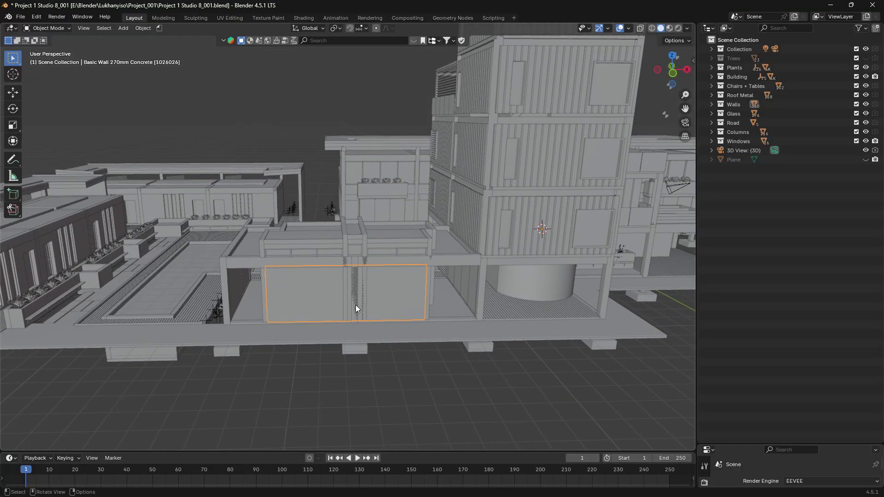
{"action": "middle_click_drag", "start_coordinate": [331, 282], "coordinate": [320, 281]}
{"action": "middle_click_drag", "start_coordinate": [454, 271], "coordinate": [454, 271]}
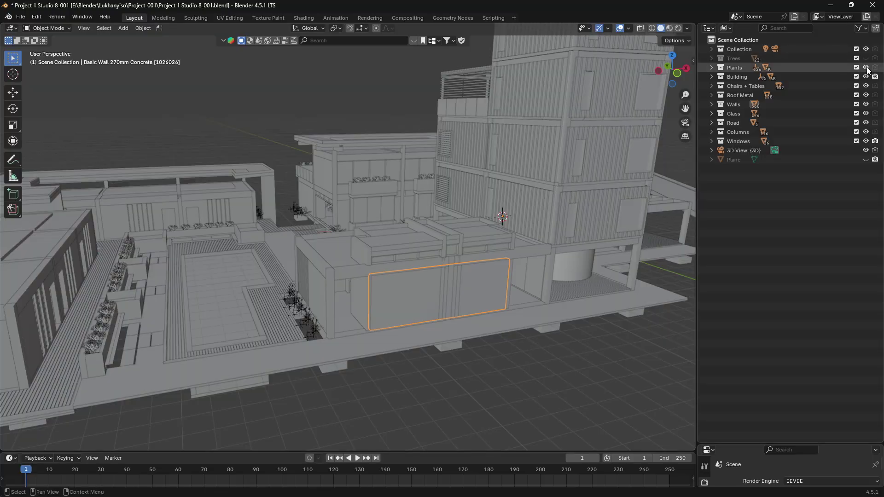
- Isolate the Columns collection for viewing, hide it with the 3D View camera and the remaining collection, and turn on Building
{"action": "left_click_drag", "start_coordinate": [867, 67], "coordinate": [865, 125]}
{"action": "left_click", "coordinate": [864, 140]}
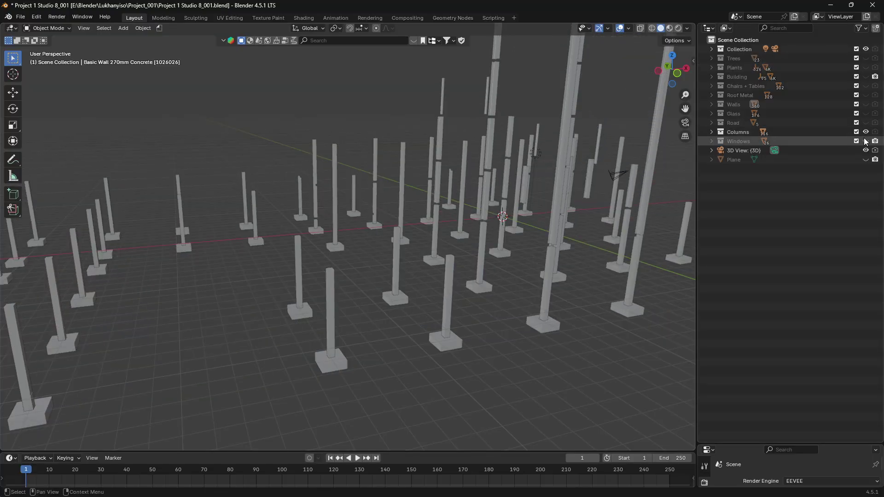
{"action": "left_click", "coordinate": [866, 132]}
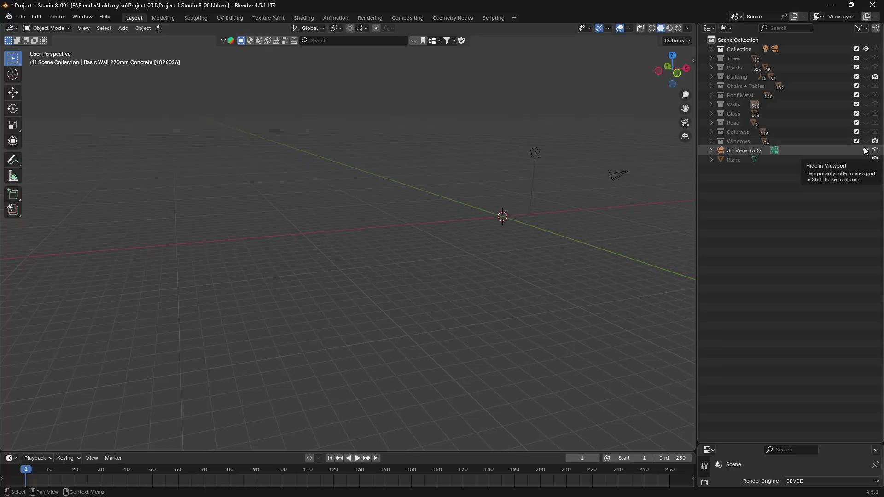
{"action": "left_click", "coordinate": [866, 151]}
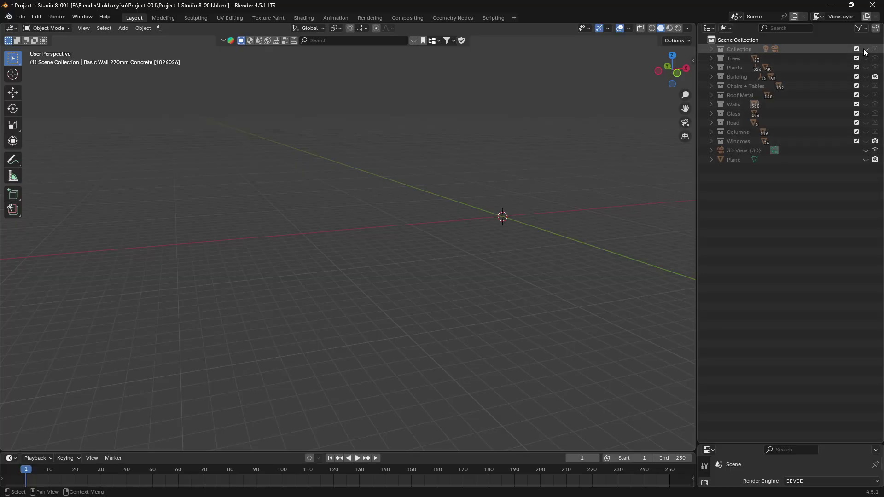
{"action": "left_click", "coordinate": [865, 77]}
{"action": "middle_click_drag", "start_coordinate": [380, 305], "coordinate": [380, 305]}
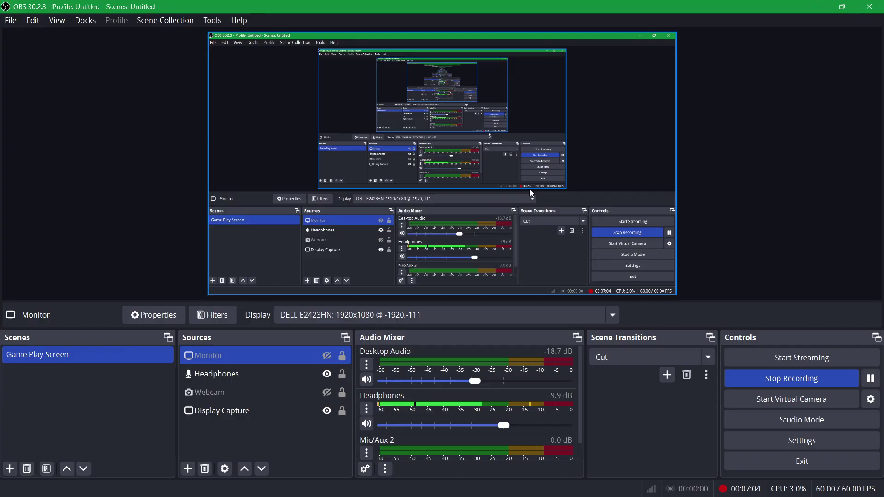
- Switch to the image viewer and browse through the Twinmotion reference screenshots of the building
{"action": "mouse_move", "coordinate": [596, 483]}
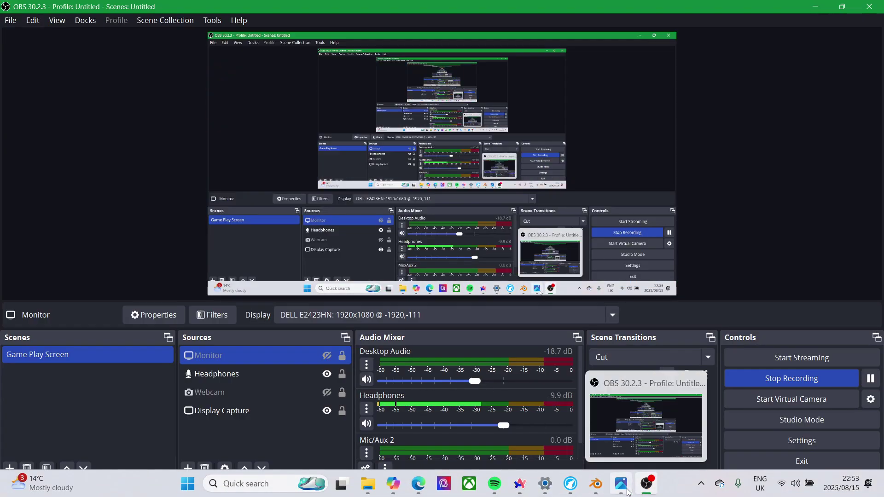
{"action": "left_click", "coordinate": [621, 483]}
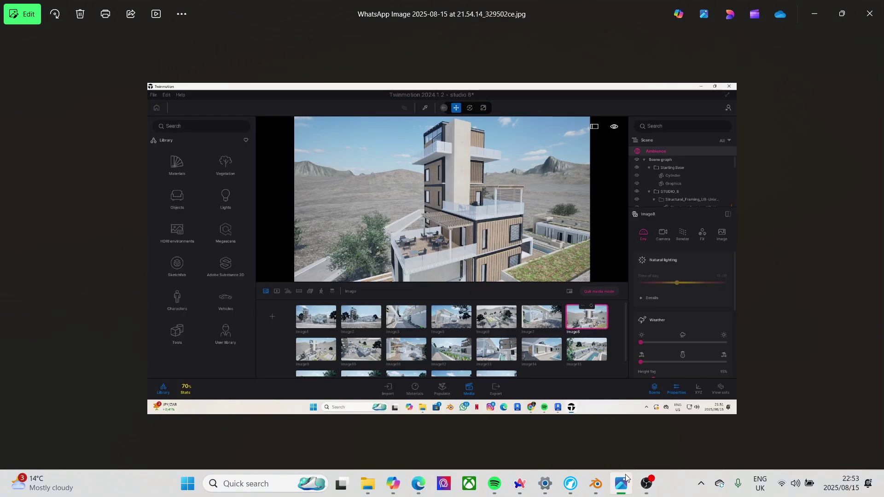
{"action": "key", "text": "Right"}
{"action": "key", "text": "Right"}
{"action": "key", "text": "Right"}
{"action": "key", "text": "Right"}
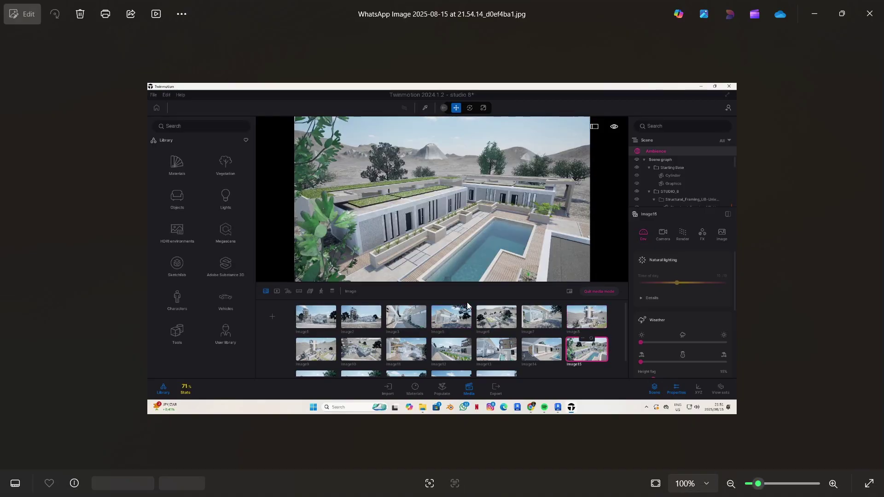
{"action": "key", "text": "Right"}
{"action": "key", "text": "Right"}
{"action": "key", "text": "Right"}
{"action": "key", "text": "Right"}
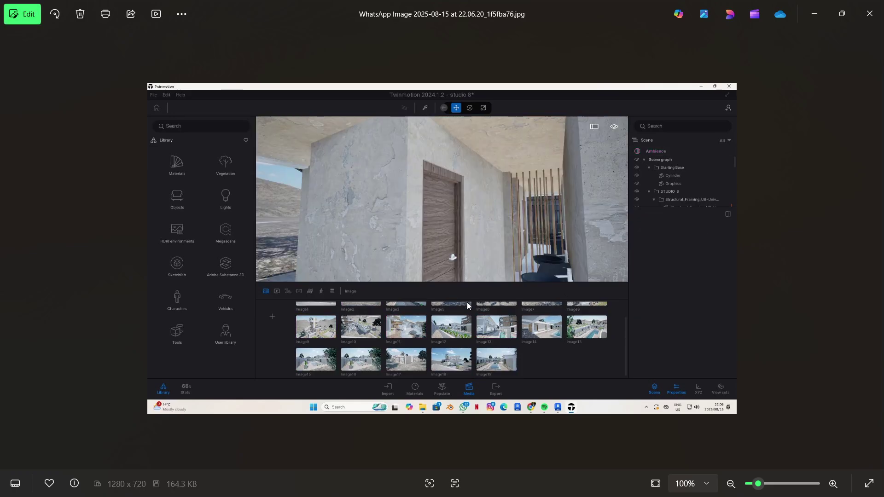
{"action": "key", "text": "Right"}
{"action": "key", "text": "Right"}
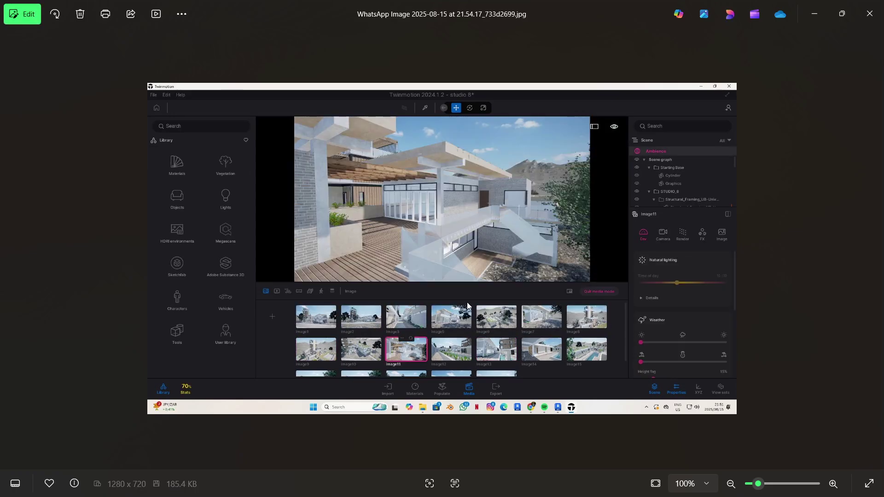
{"action": "key", "text": "Right"}
{"action": "key", "text": "Right"}
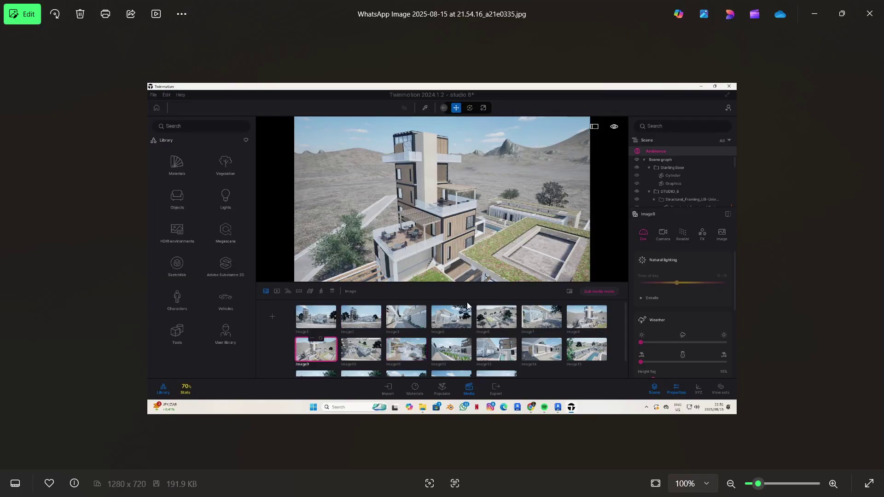
{"action": "key", "text": "Right"}
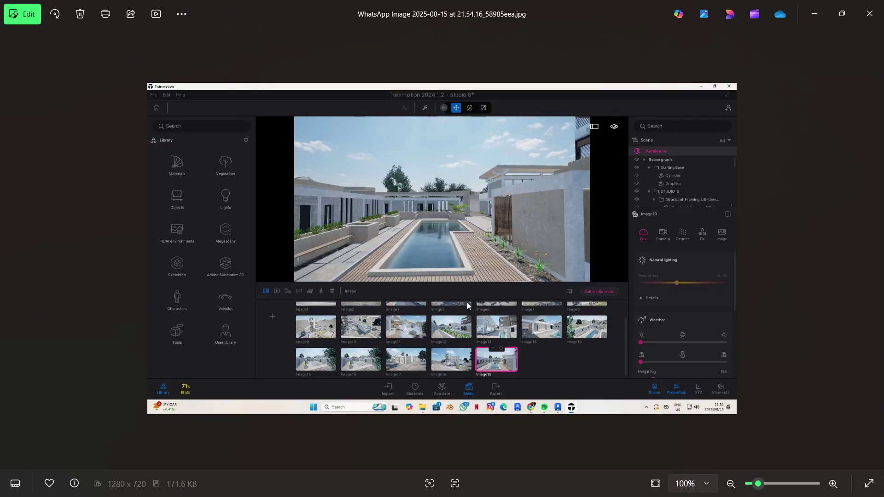
{"action": "key", "text": "Right"}
{"action": "key", "text": "Right"}
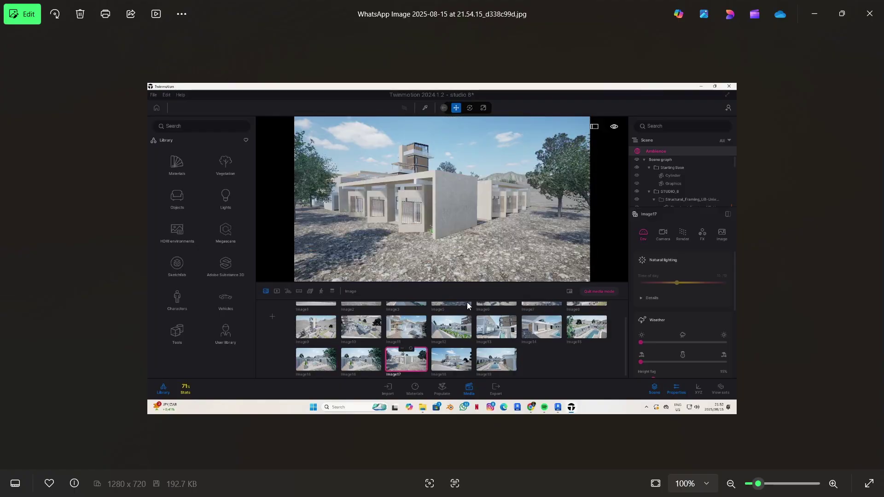
{"action": "key", "text": "Right"}
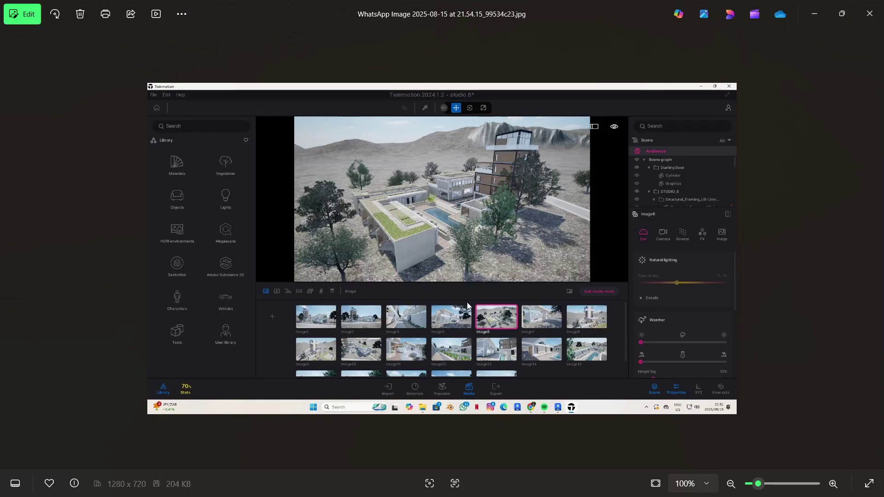
{"action": "key", "text": "Right"}
{"action": "key", "text": "Right"}
{"action": "key", "text": "Right"}
{"action": "key", "text": "Right"}
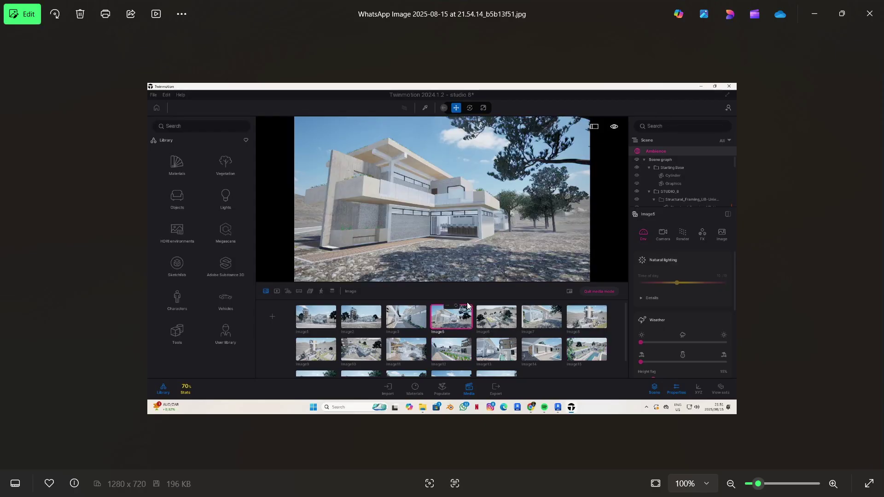
{"action": "key", "text": "Right"}
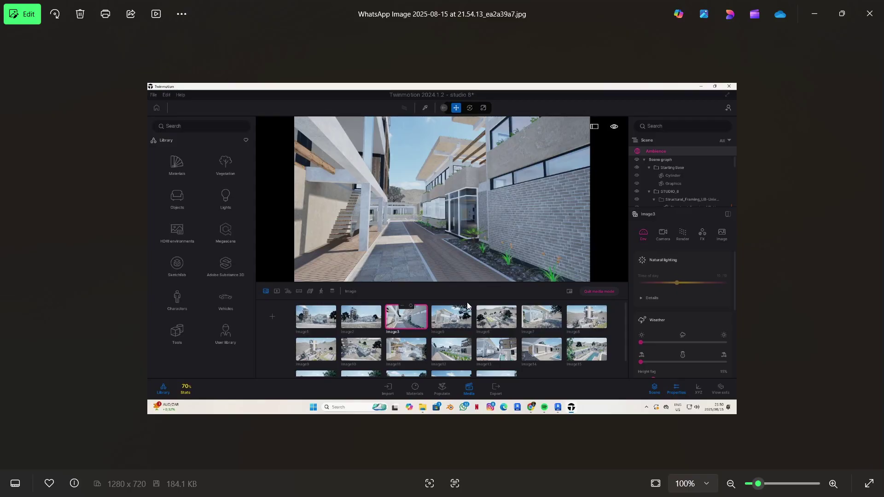
{"action": "key", "text": "Right"}
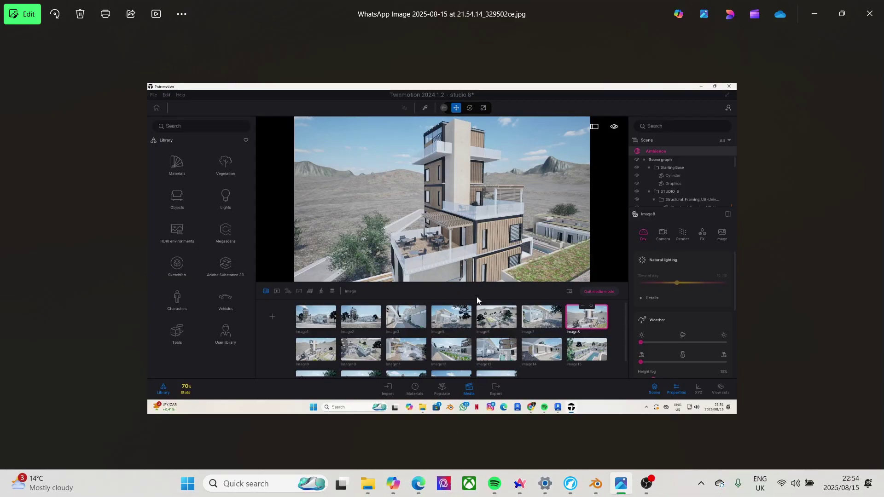
- Switch from the image viewer to OBS
{"action": "key", "text": "alt+Tab"}
{"action": "key", "text": "alt+Tab"}
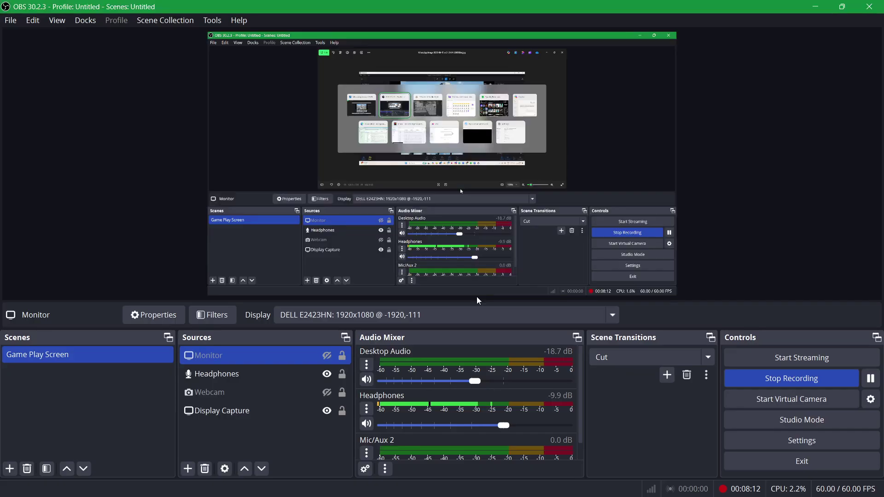